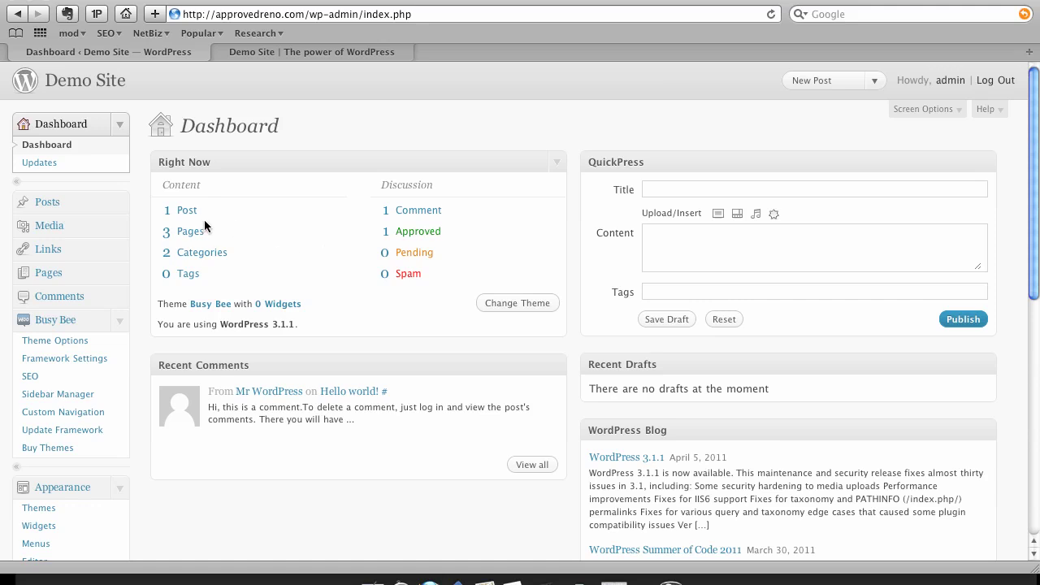
- Go to Plugins > Add New to reach the Install Plugins page
scroll(101, 406, "down", 2)
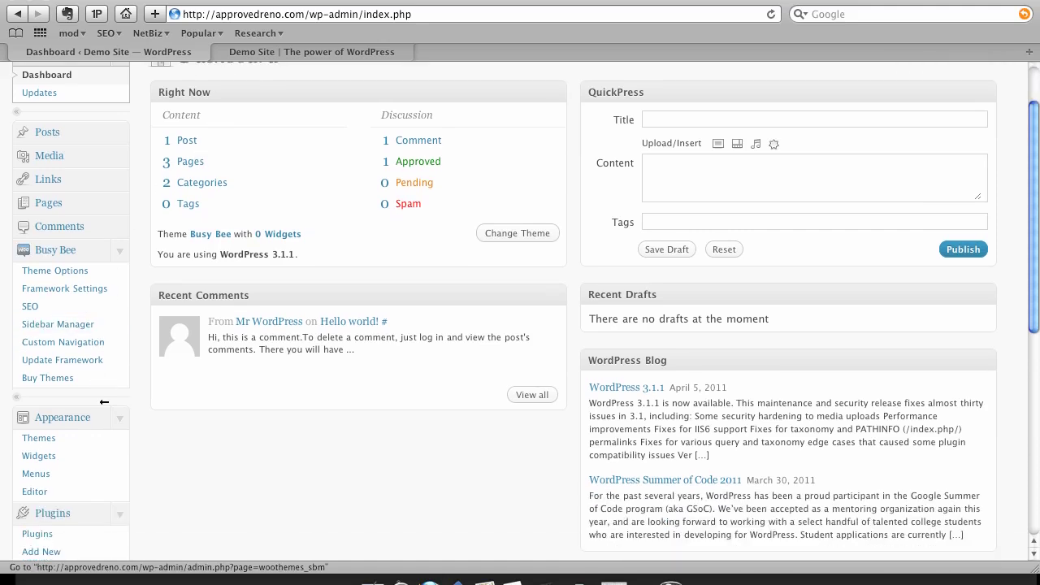
scroll(99, 405, "down", 3)
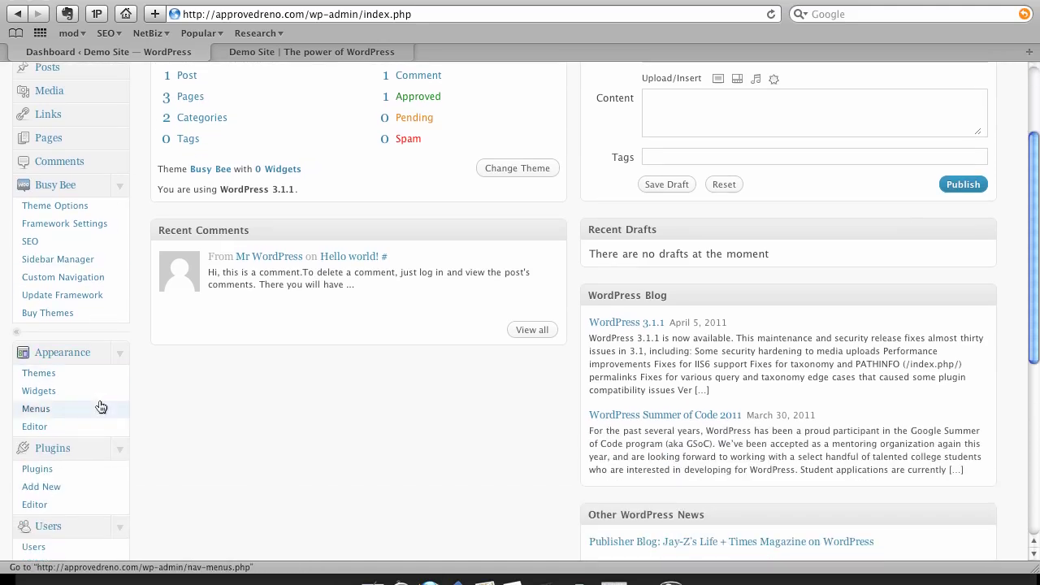
scroll(248, 387, "down", 3)
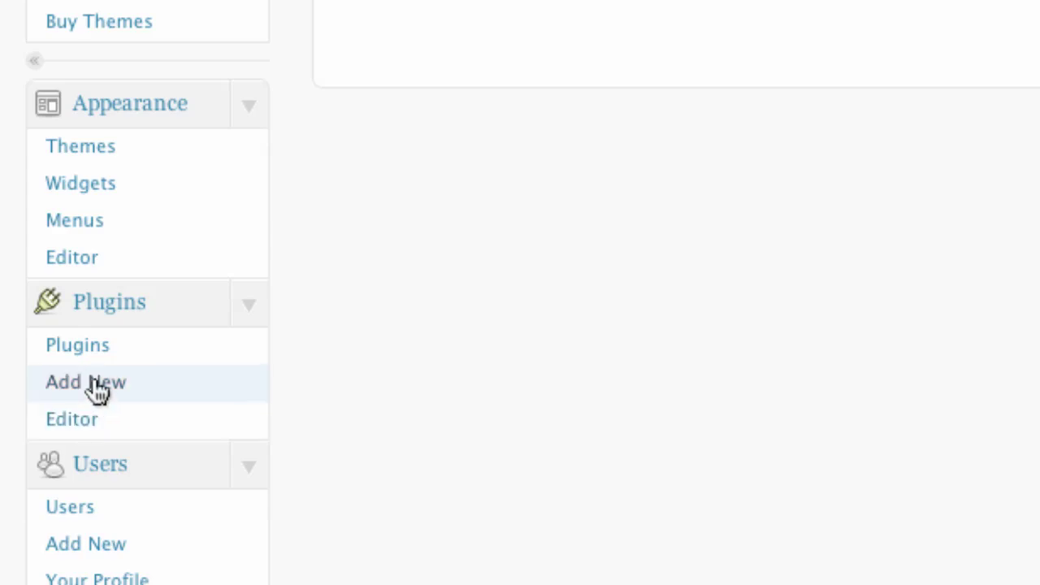
left_click(102, 355)
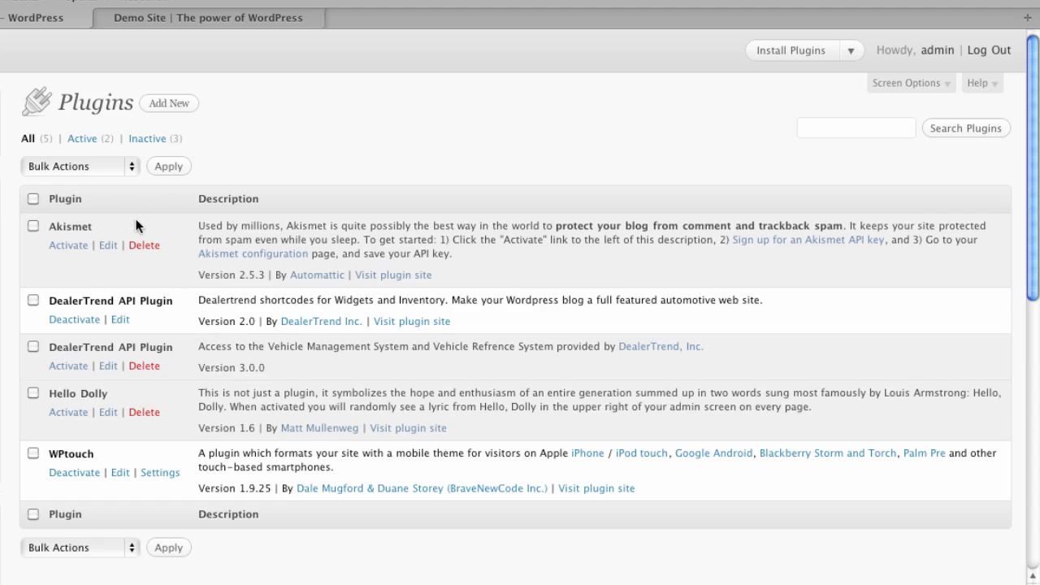
left_click(162, 104)
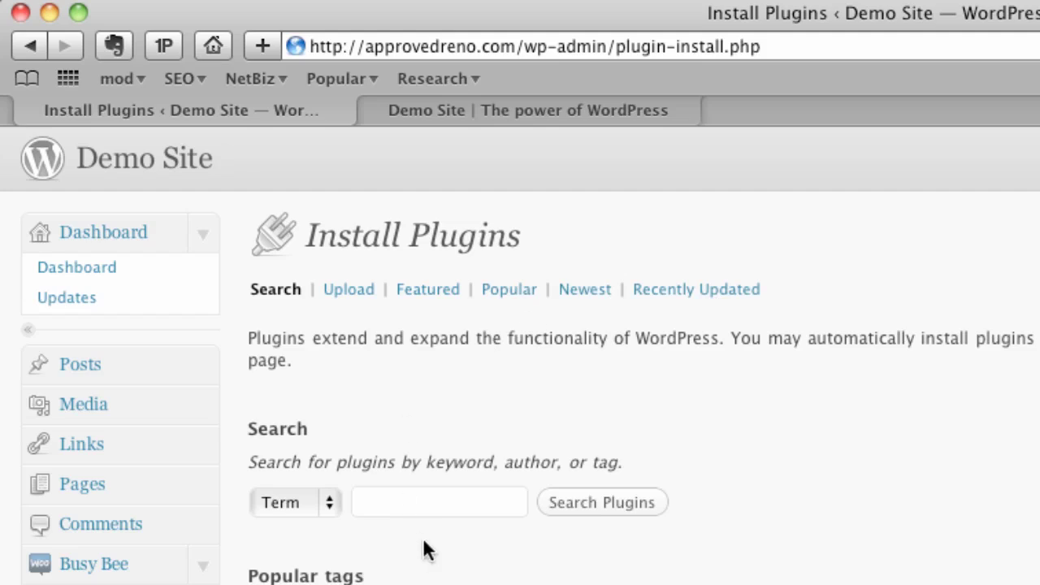
- Search the plugin directory for 'tube' and highlight the TubePress result's name
left_click(424, 505)
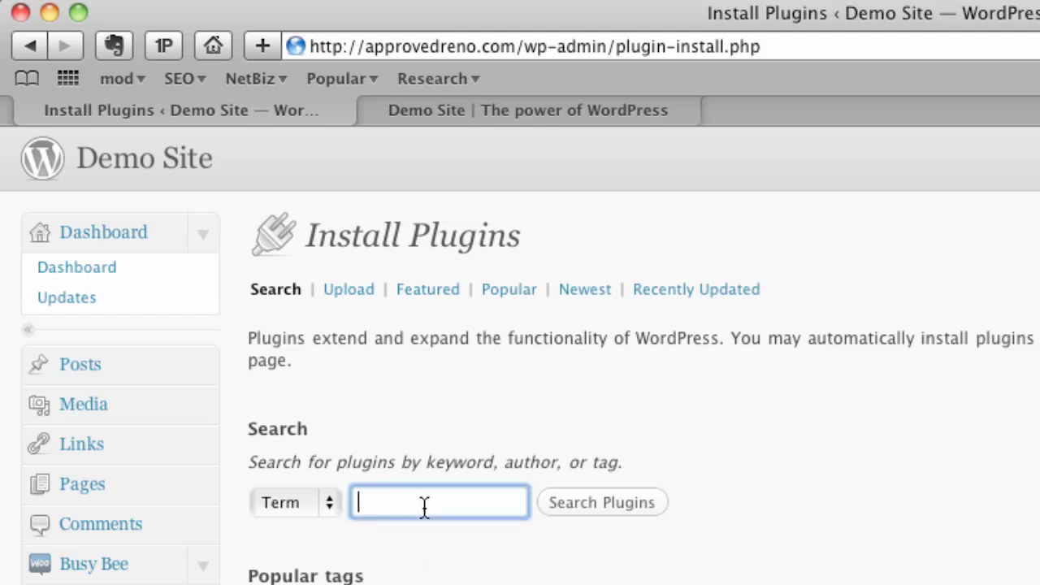
type("tubepress")
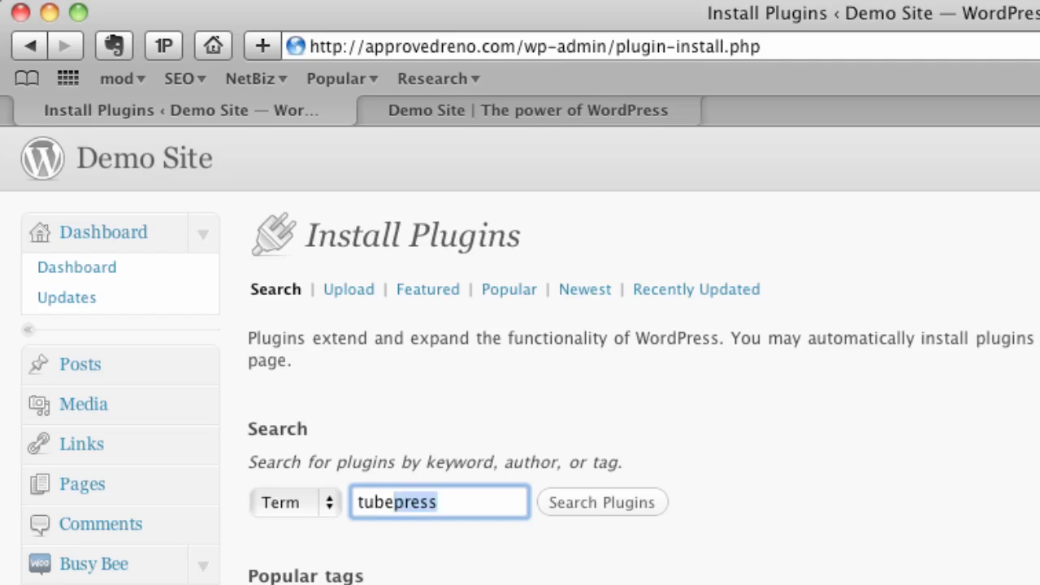
key("Return")
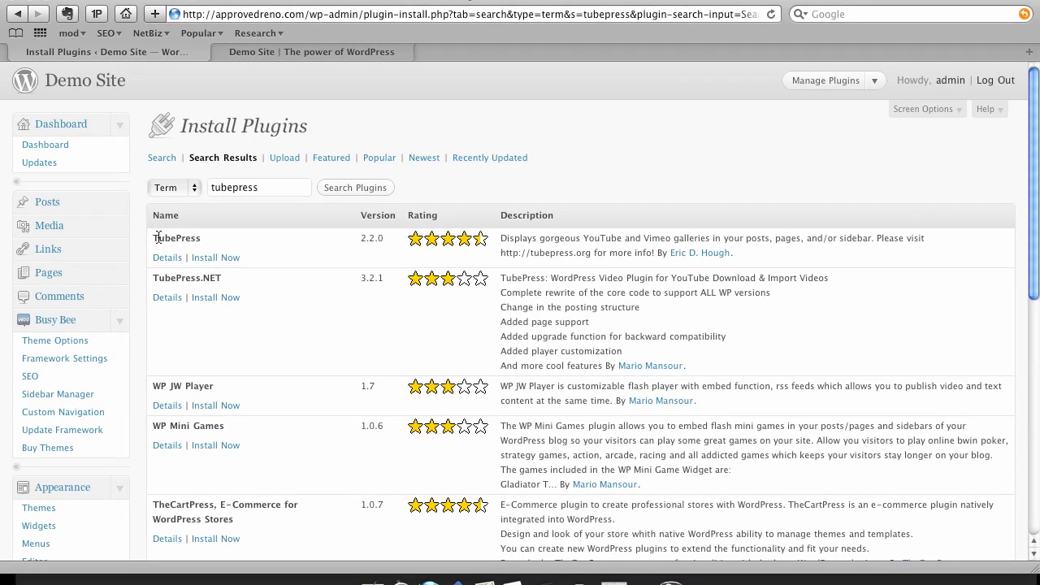
left_click_drag(159, 237, 198, 237)
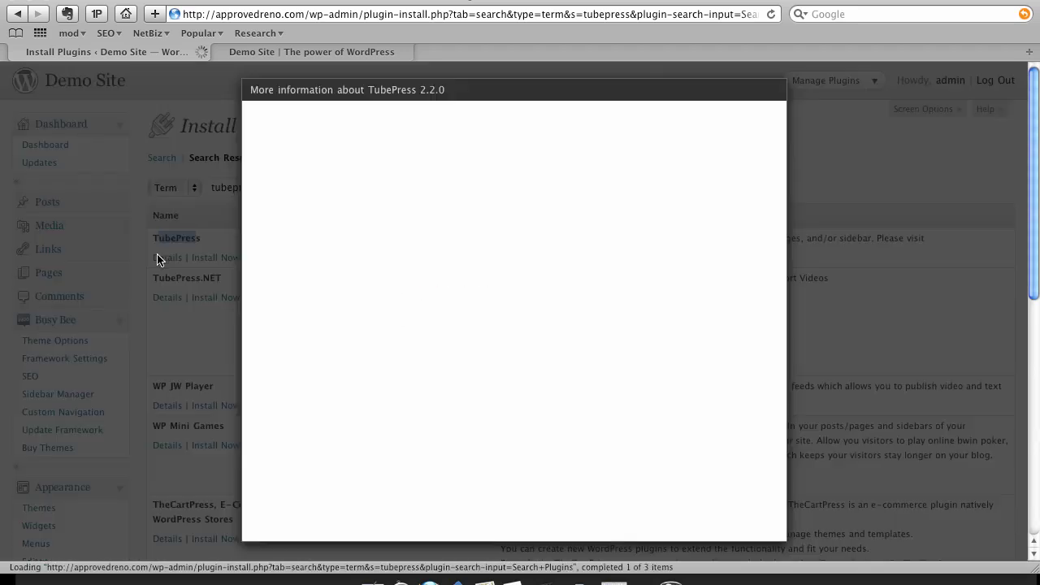
- Open TubePress details and look through its Installation and Screenshots tabs
left_click(159, 258)
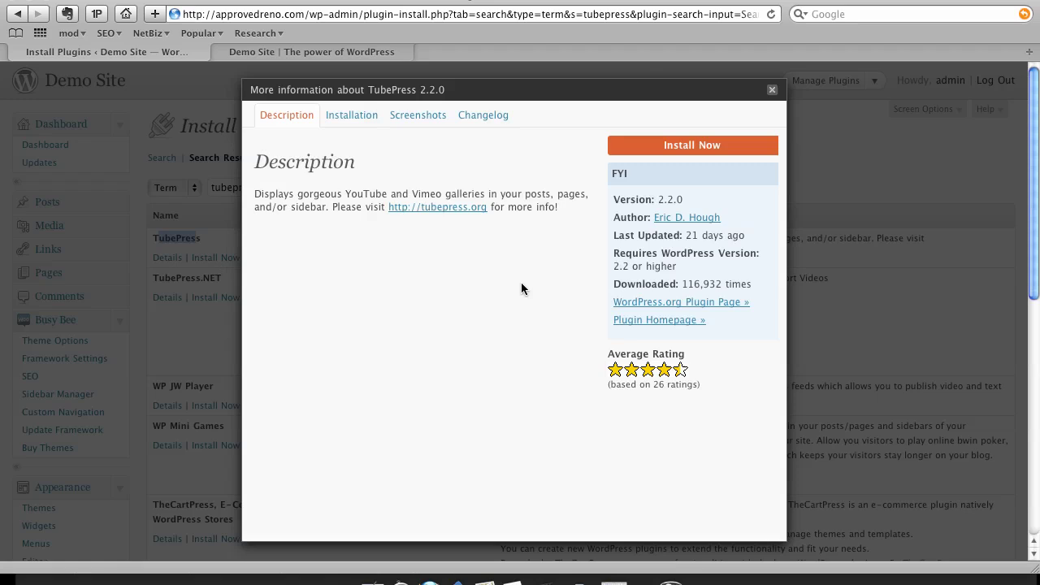
left_click(358, 122)
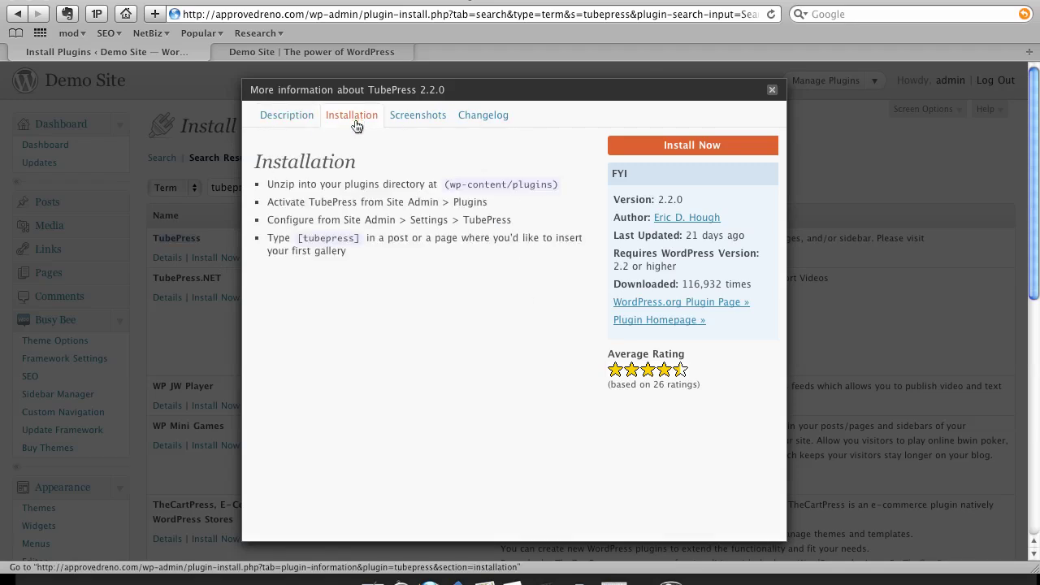
left_click(421, 120)
scroll(412, 268, "down", 10)
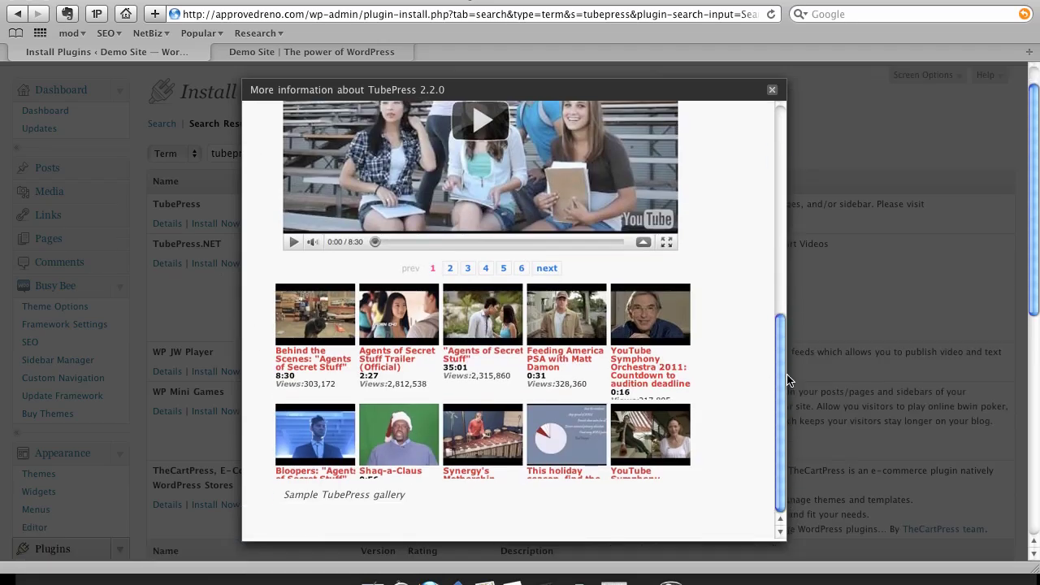
scroll(509, 151, "up", 10)
- Read through the full TubePress changelog
left_click(498, 120)
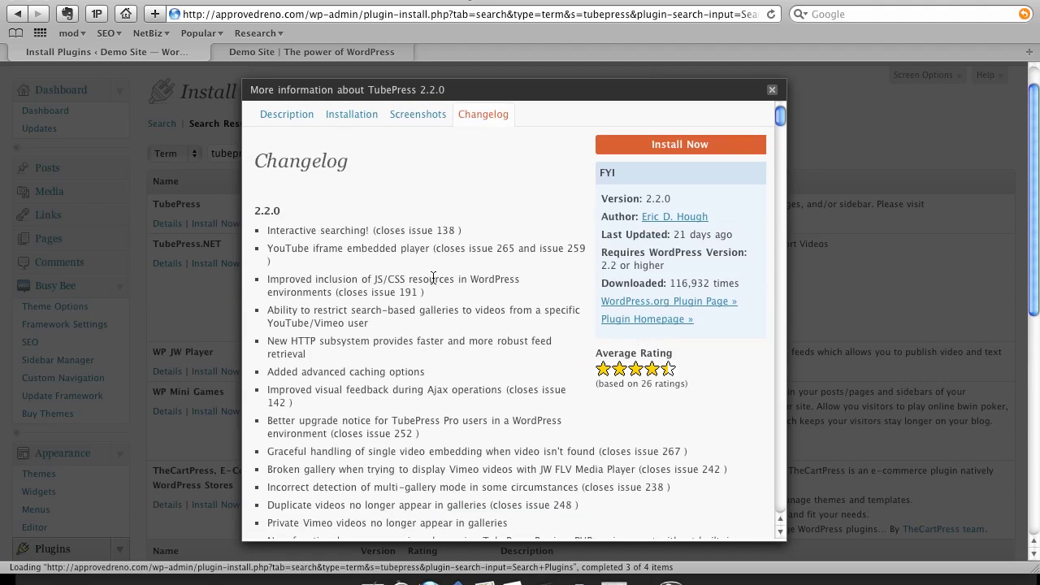
scroll(441, 285, "down", 15)
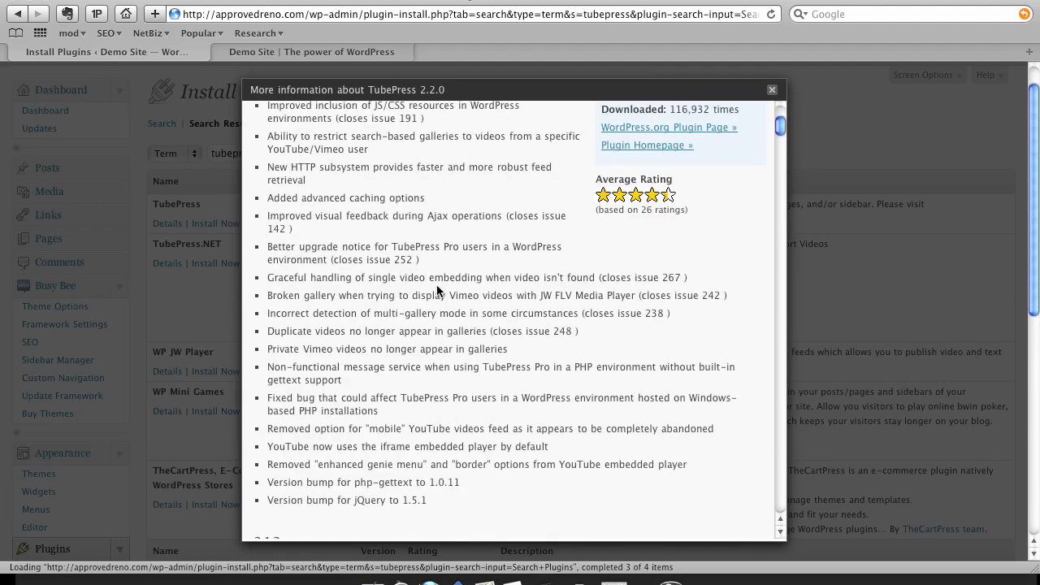
scroll(436, 287, "down", 15)
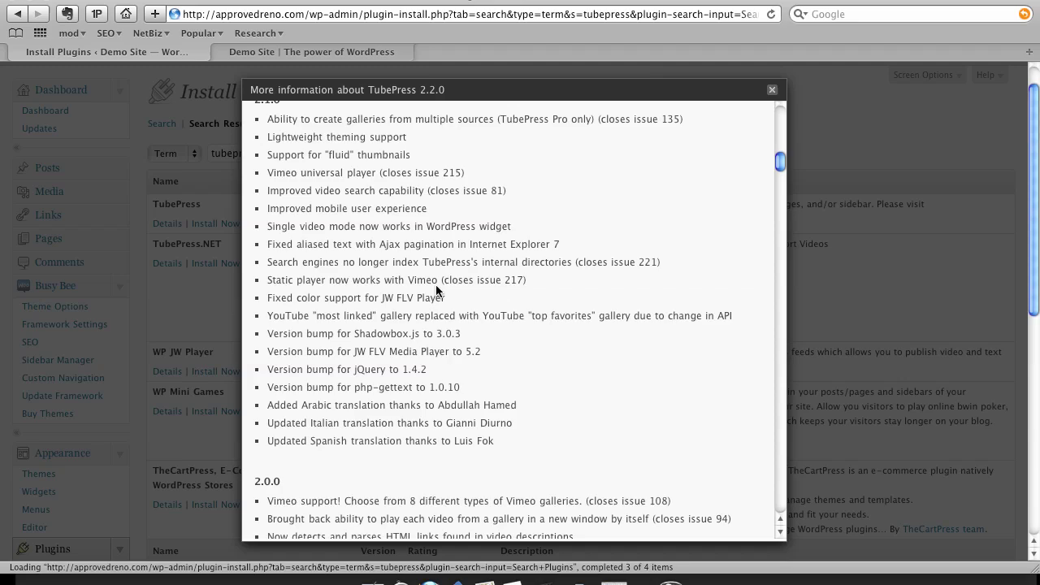
scroll(436, 288, "down", 15)
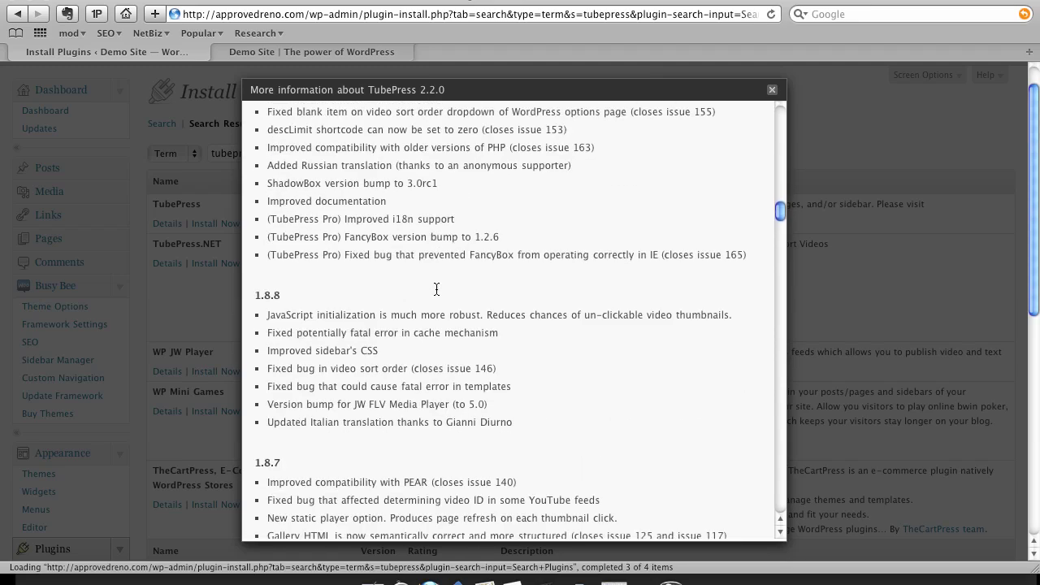
scroll(436, 288, "down", 10)
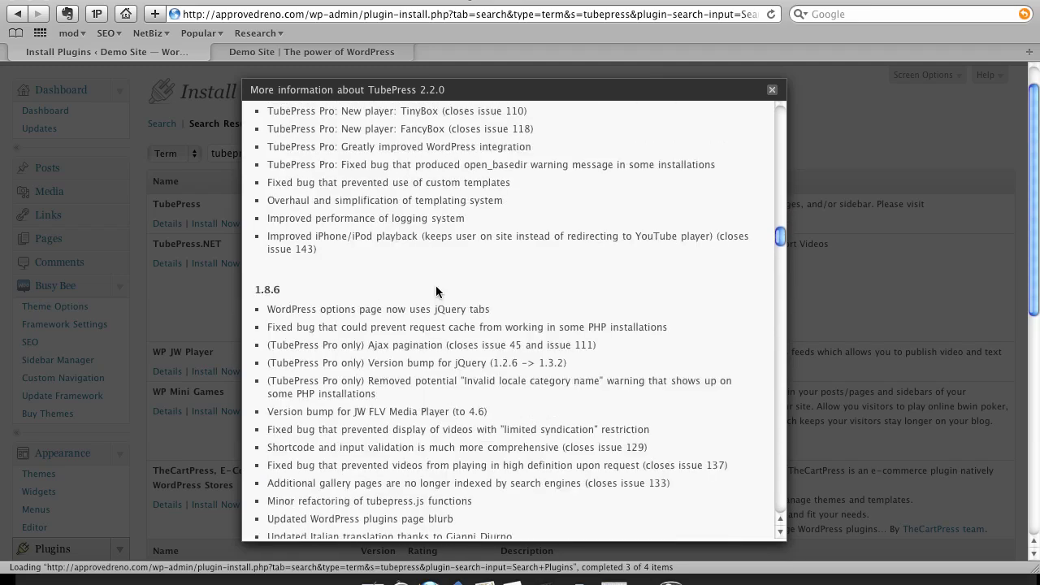
scroll(436, 288, "down", 20)
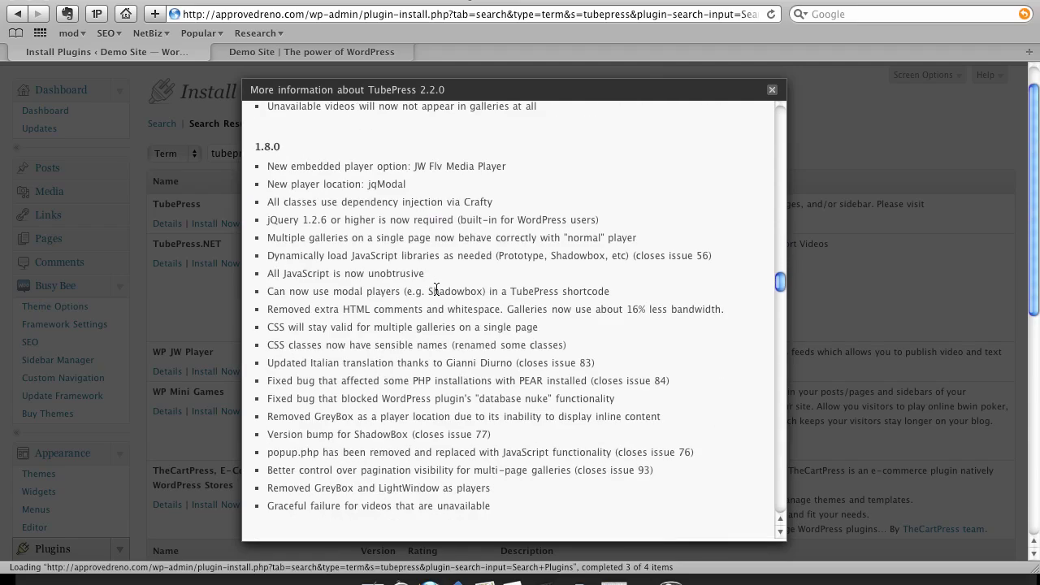
scroll(436, 290, "down", 20)
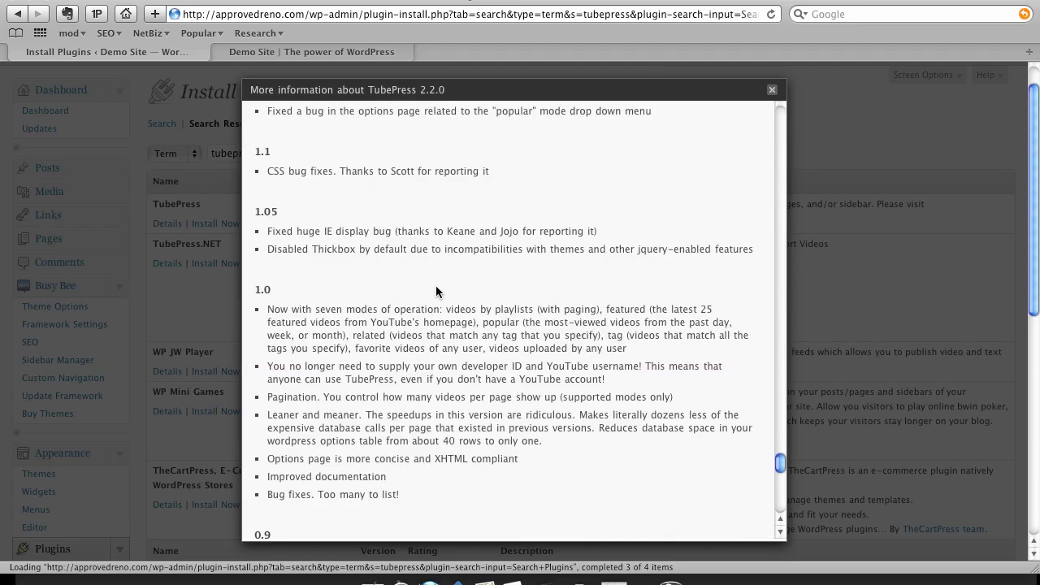
scroll(435, 291, "down", 1)
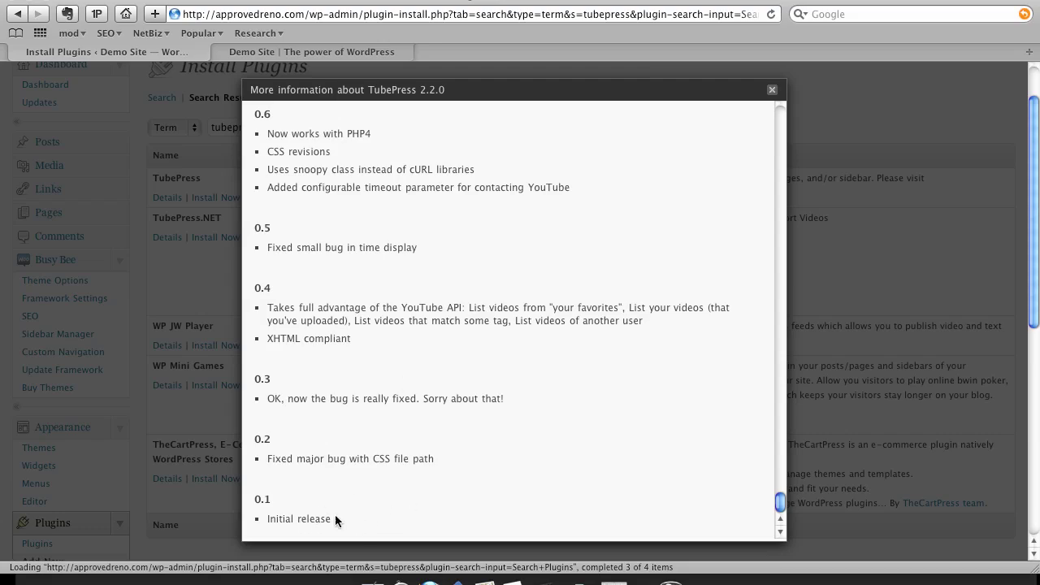
- Check the last-updated date and the WordPress 2.2 or higher requirement, then return to Description
left_click_drag(781, 504, 781, 118)
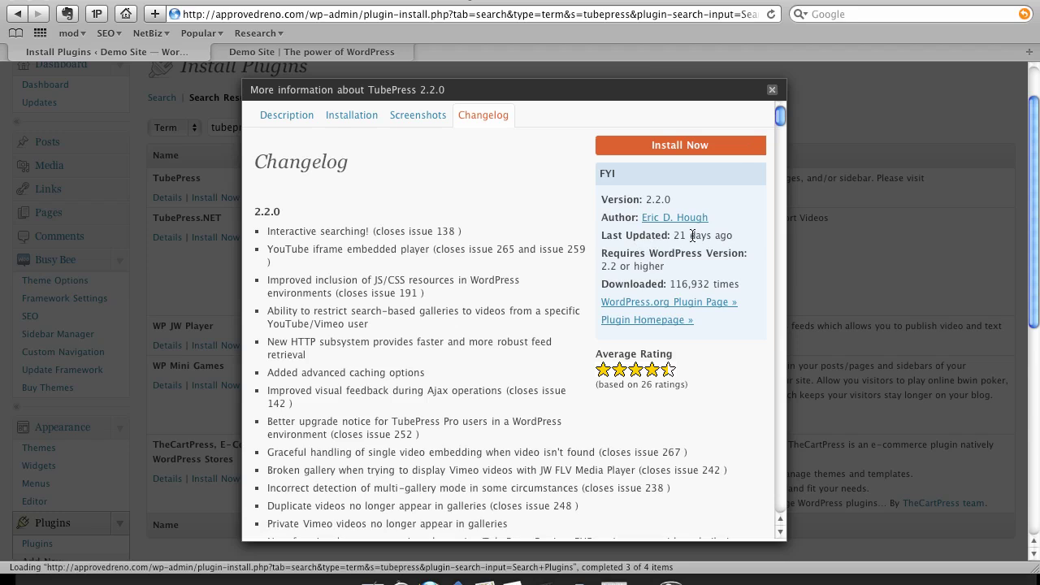
left_click_drag(672, 235, 728, 236)
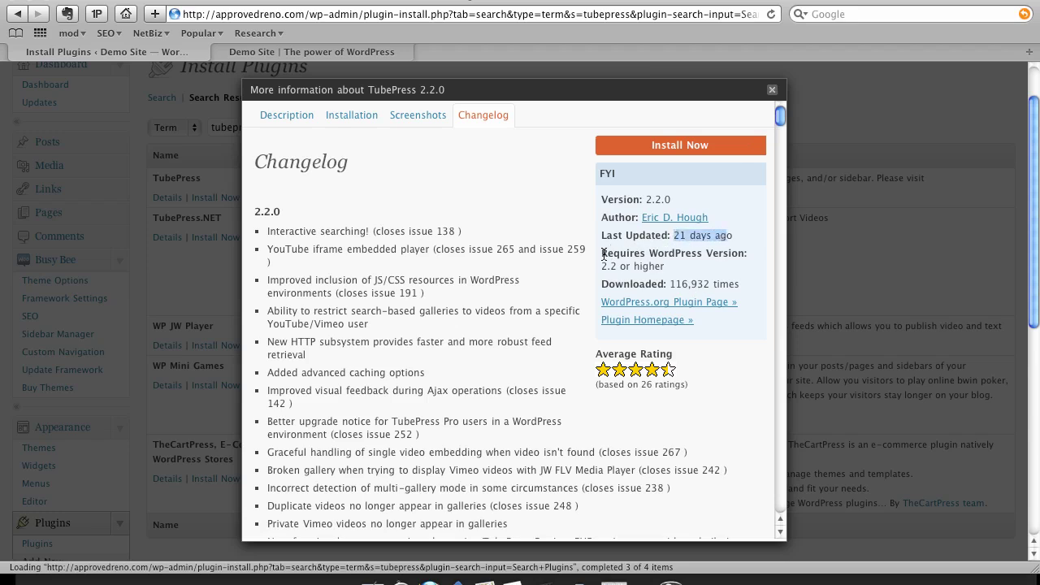
left_click_drag(604, 254, 680, 268)
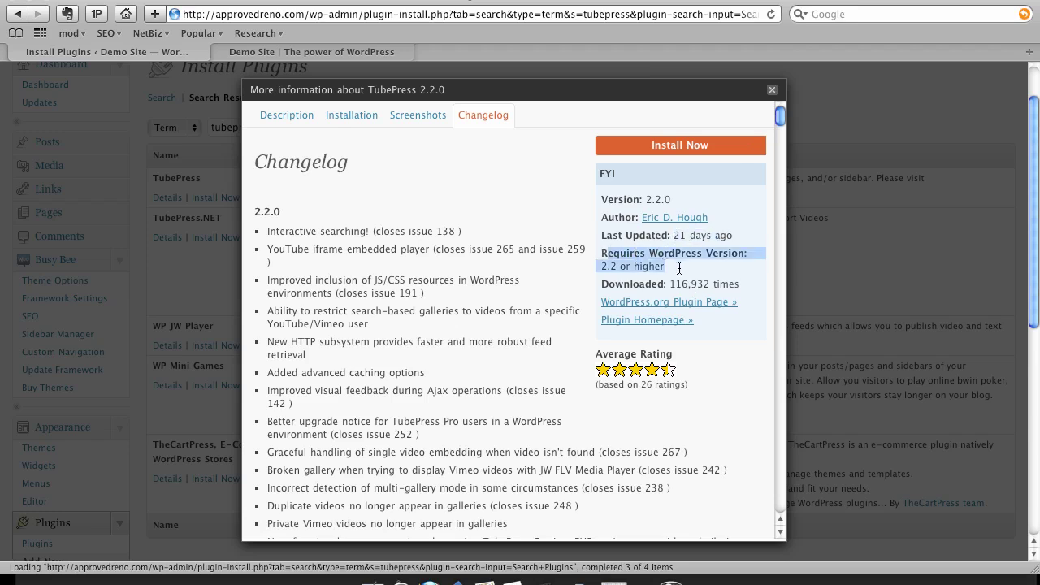
left_click(714, 361)
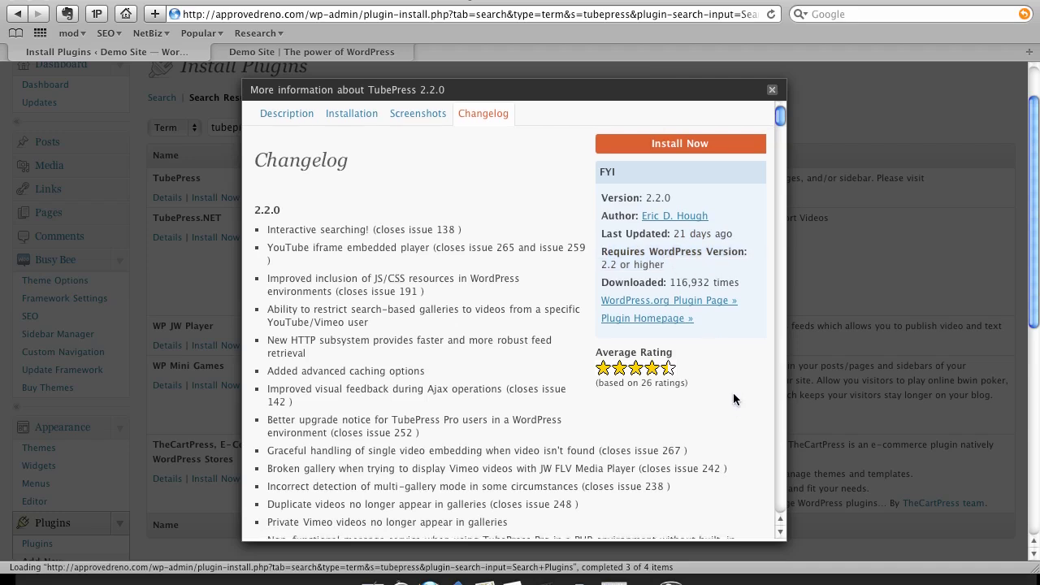
left_click(298, 122)
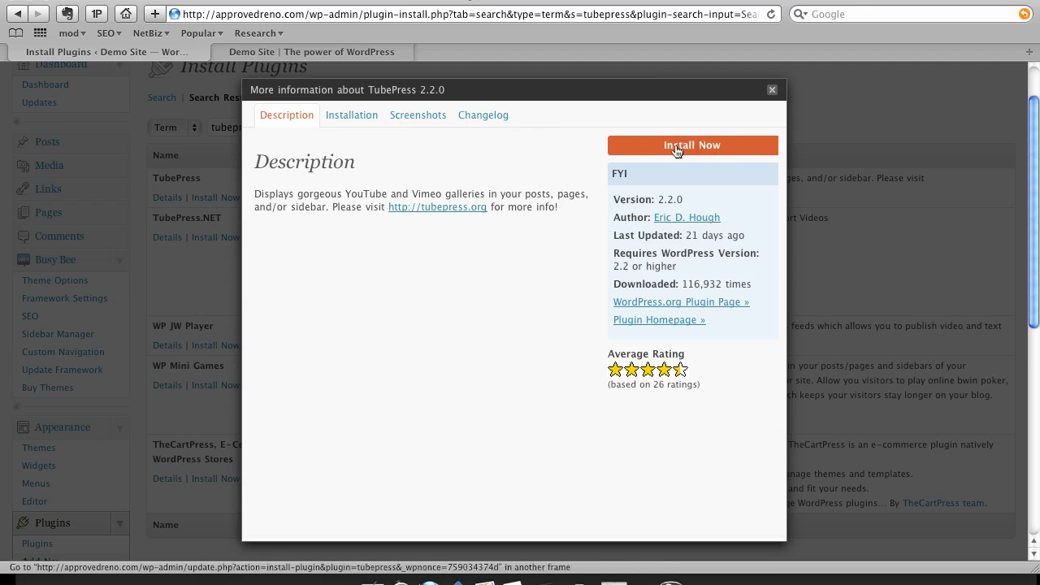
- Install TubePress 2.2.0 and activate it, then scroll down the Plugins page
left_click(704, 149)
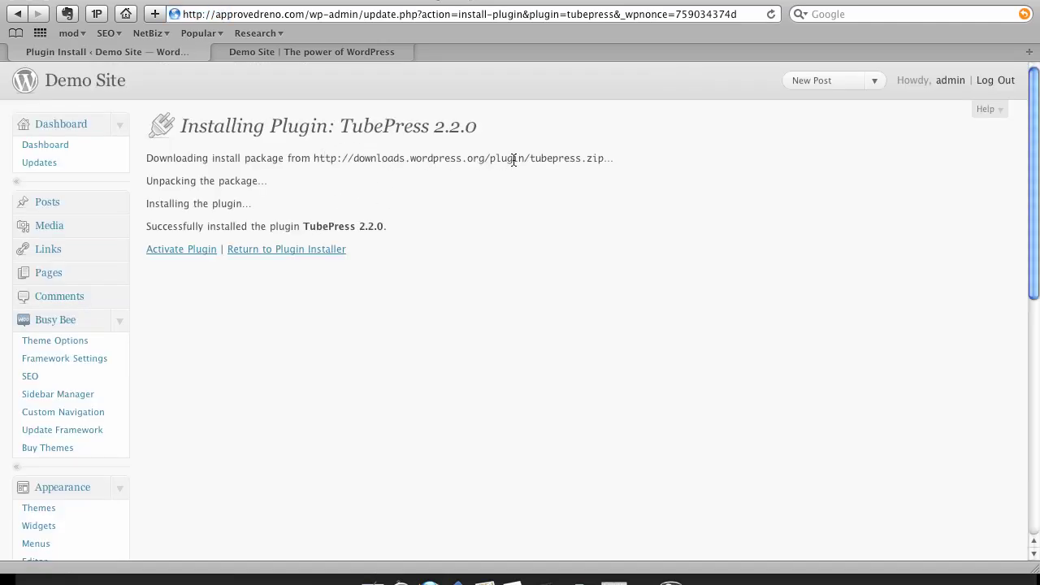
left_click(185, 249)
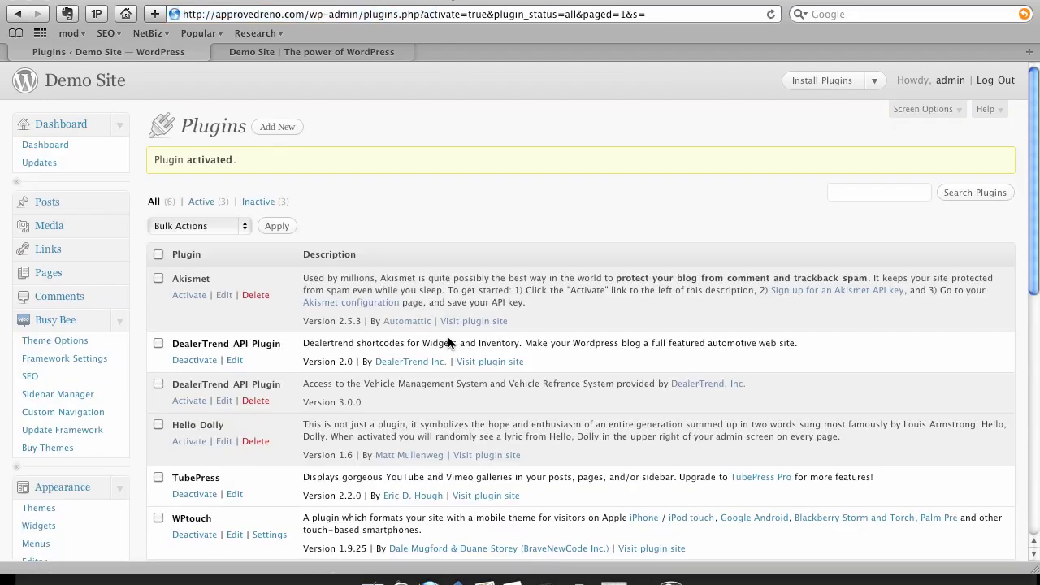
scroll(448, 343, "down", 10)
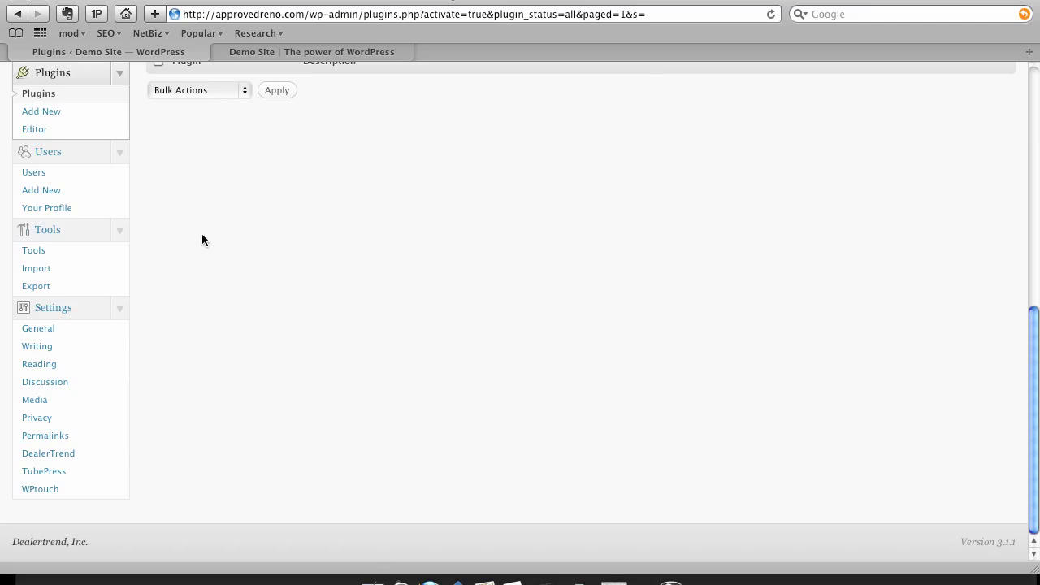
left_click(63, 476)
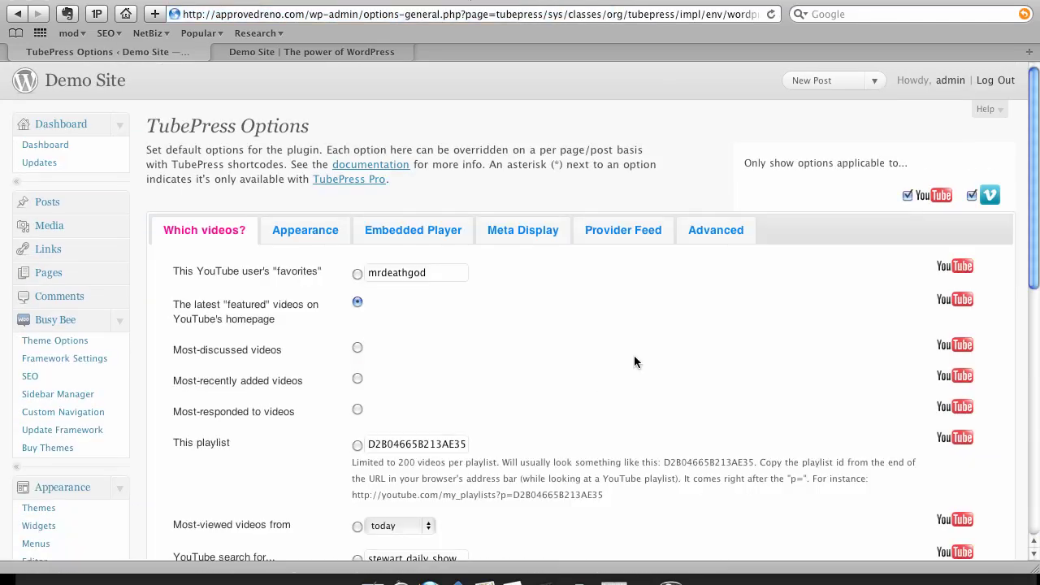
left_click_drag(240, 130, 305, 140)
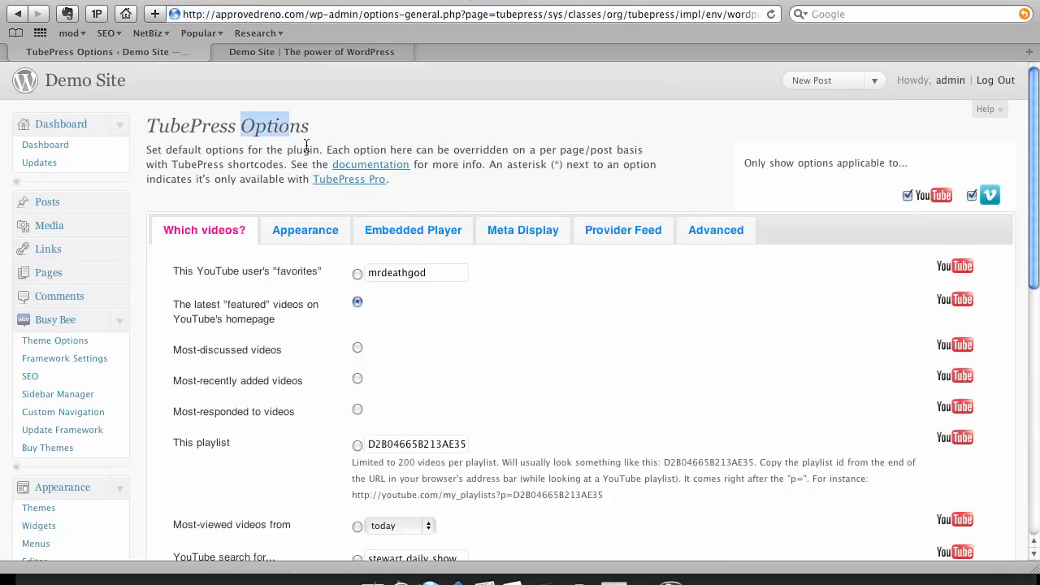
left_click(516, 323)
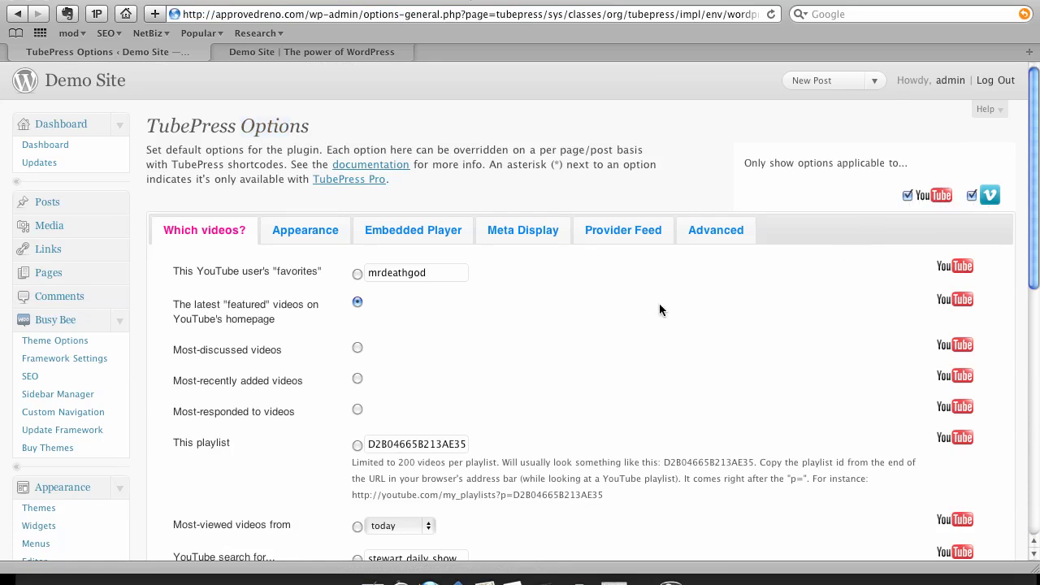
scroll(659, 308, "down", 1)
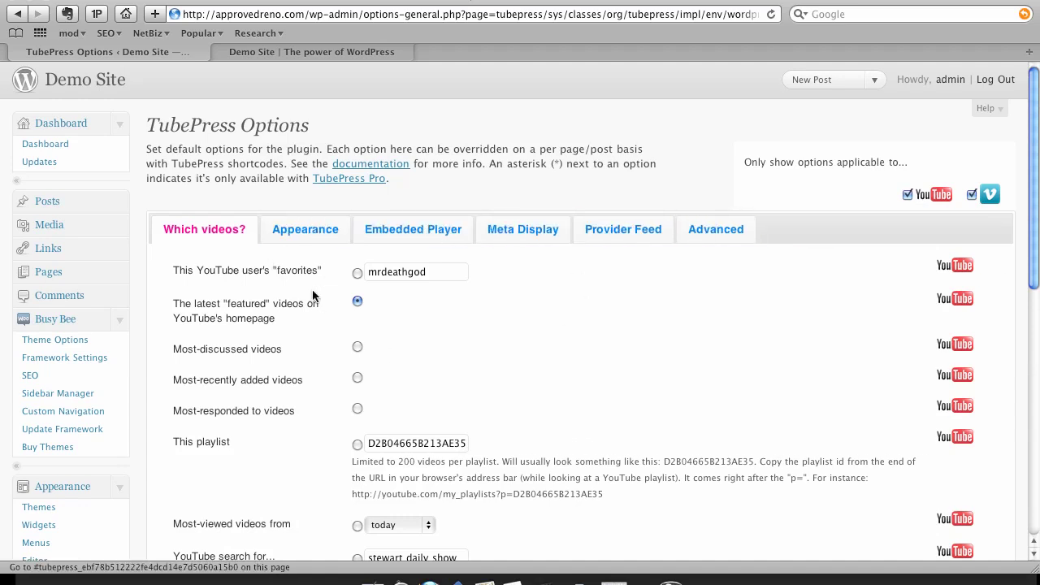
scroll(410, 287, "down", 2)
scroll(410, 293, "down", 5)
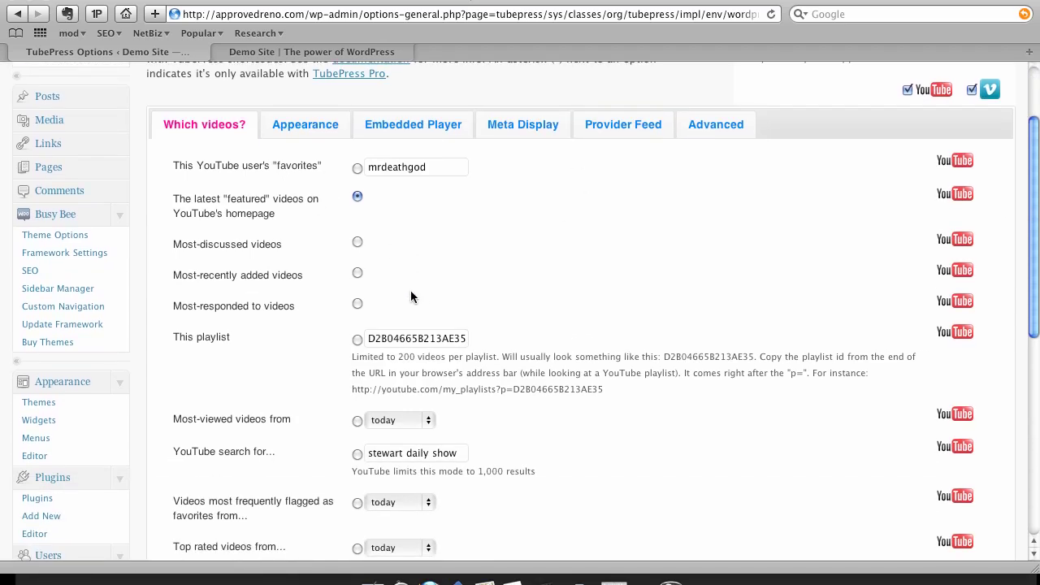
scroll(423, 300, "down", 8)
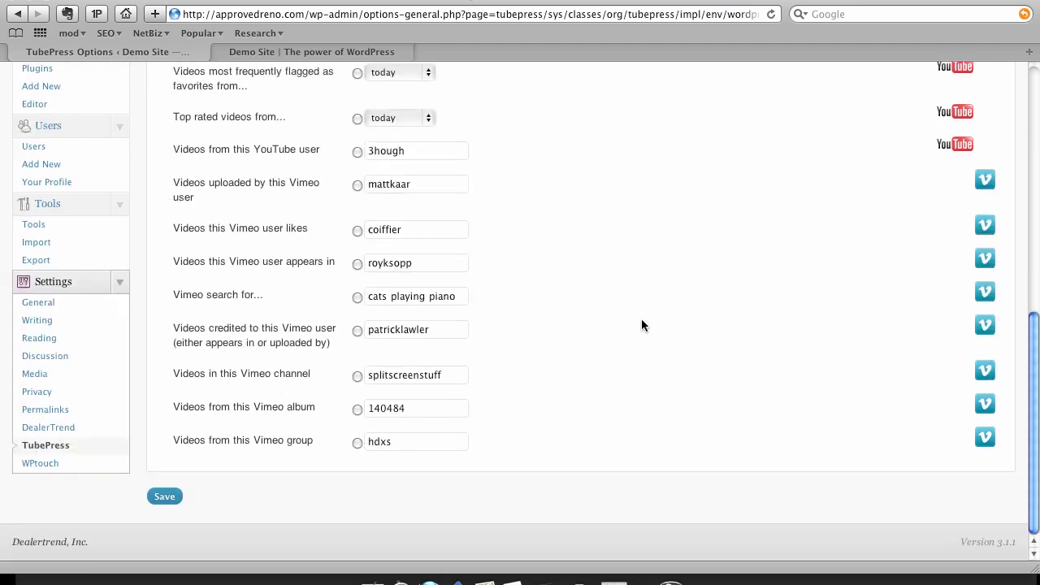
left_click_drag(1036, 369, 1038, 347)
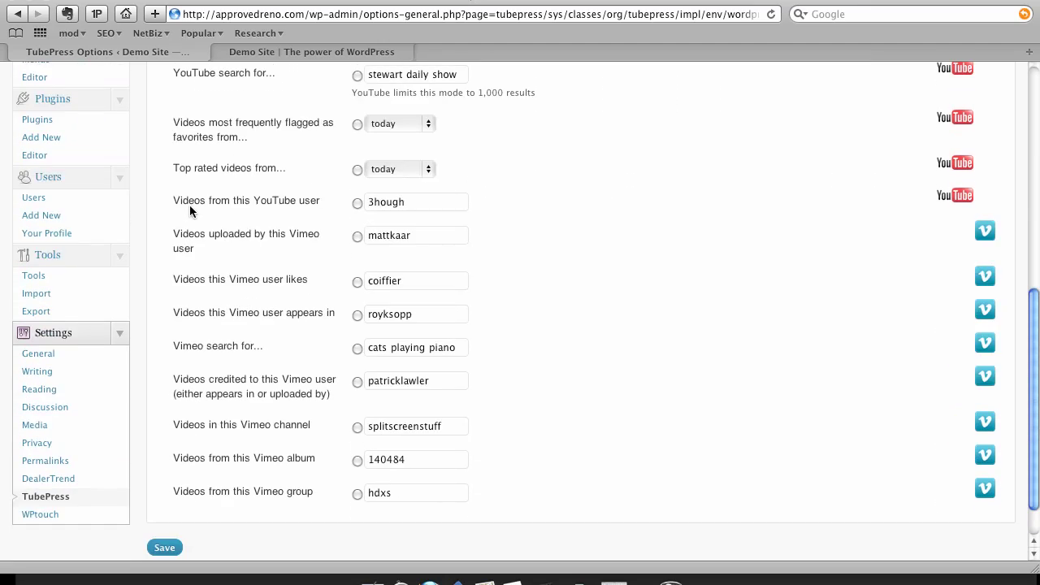
left_click_drag(180, 203, 321, 206)
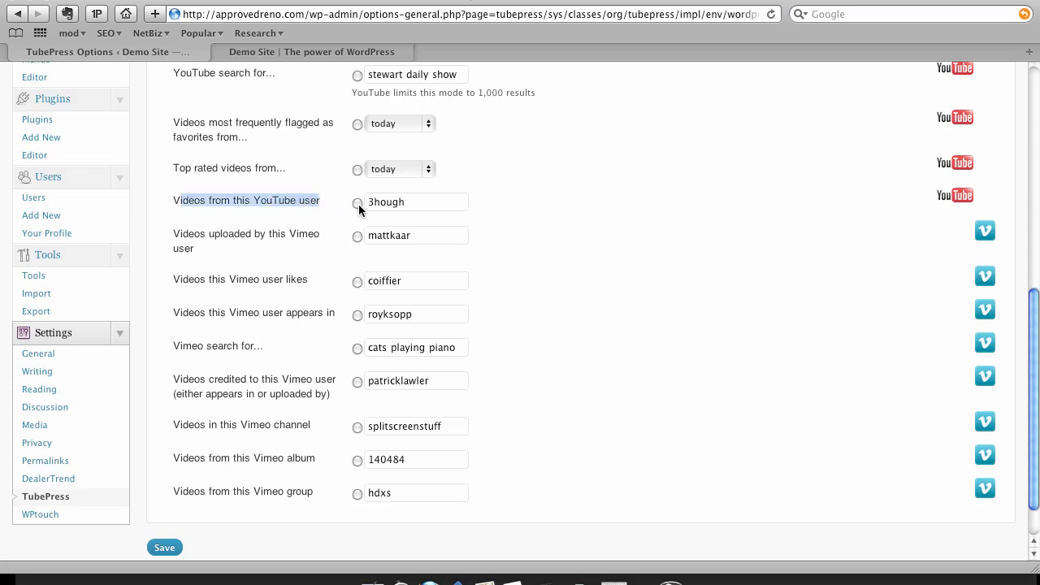
- Source TubePress from the YouTube user named in the DealerTrend channel URL, and save the options
left_click(358, 204)
double_click(399, 203)
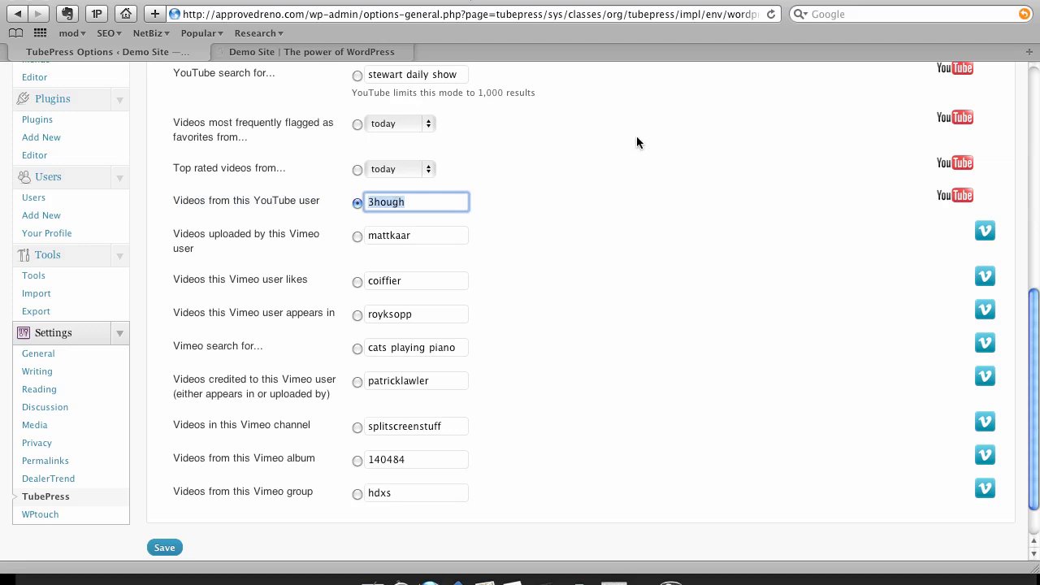
key("ctrl+Left")
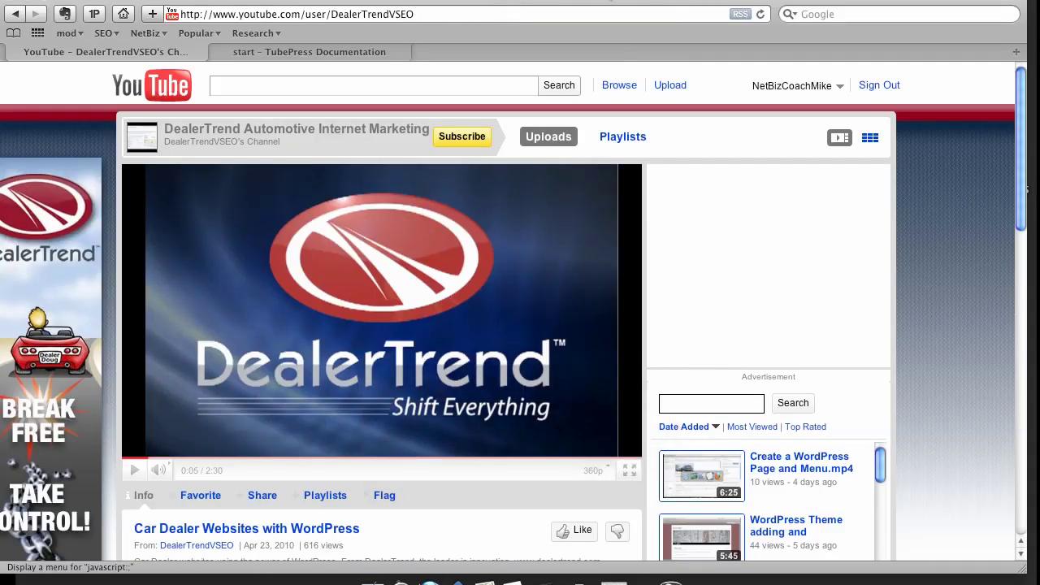
left_click_drag(411, 13, 331, 15)
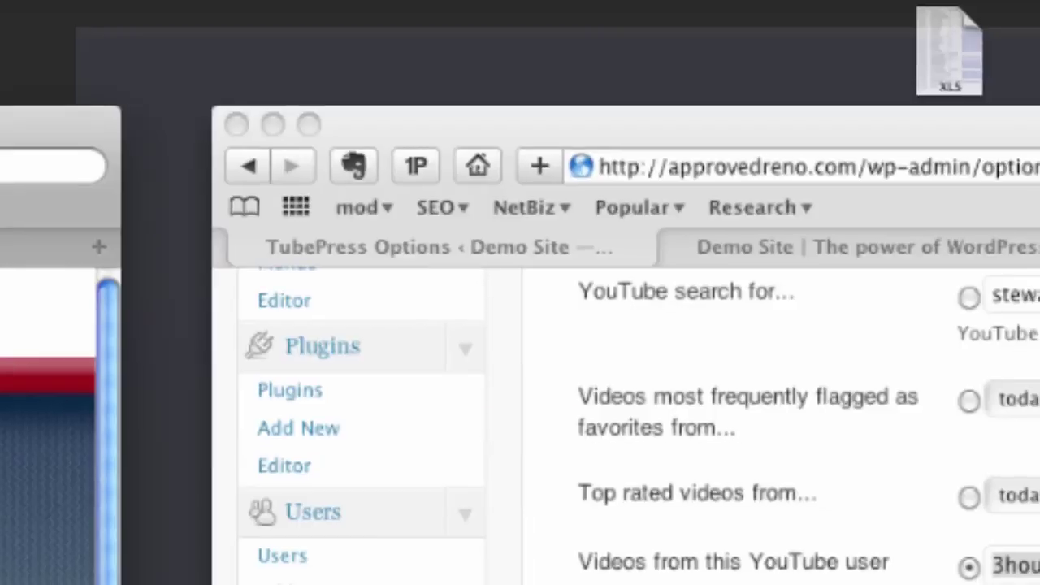
type("DealerTrendVSEO")
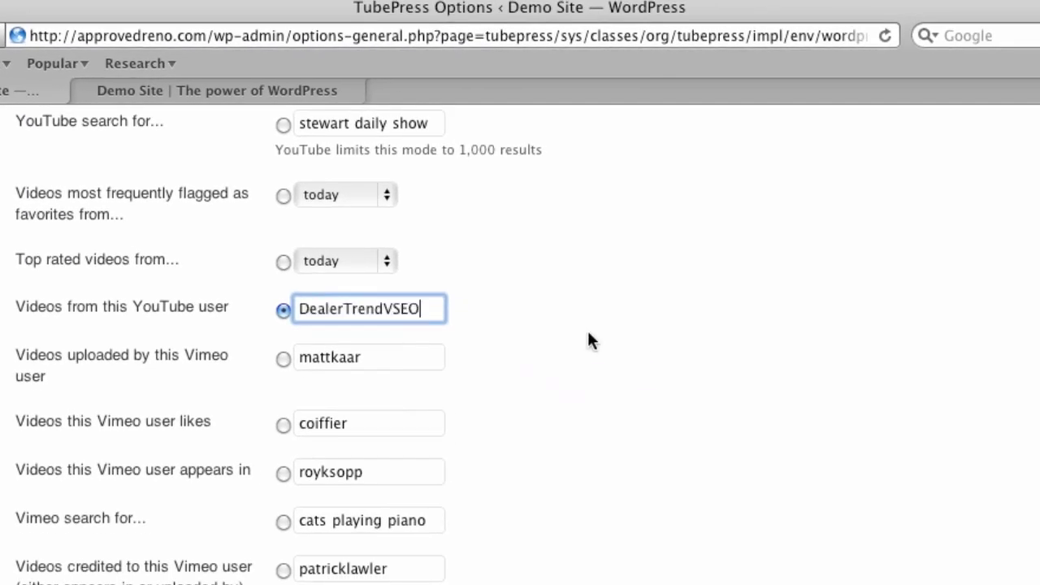
key("Return")
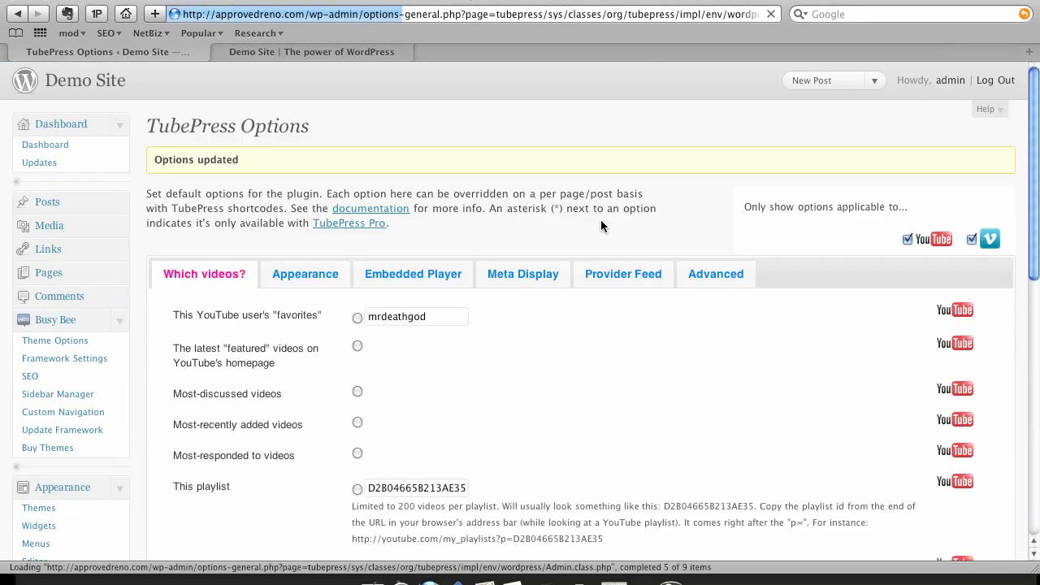
- Start a new page and give it the title 'Video Page'
left_click(59, 276)
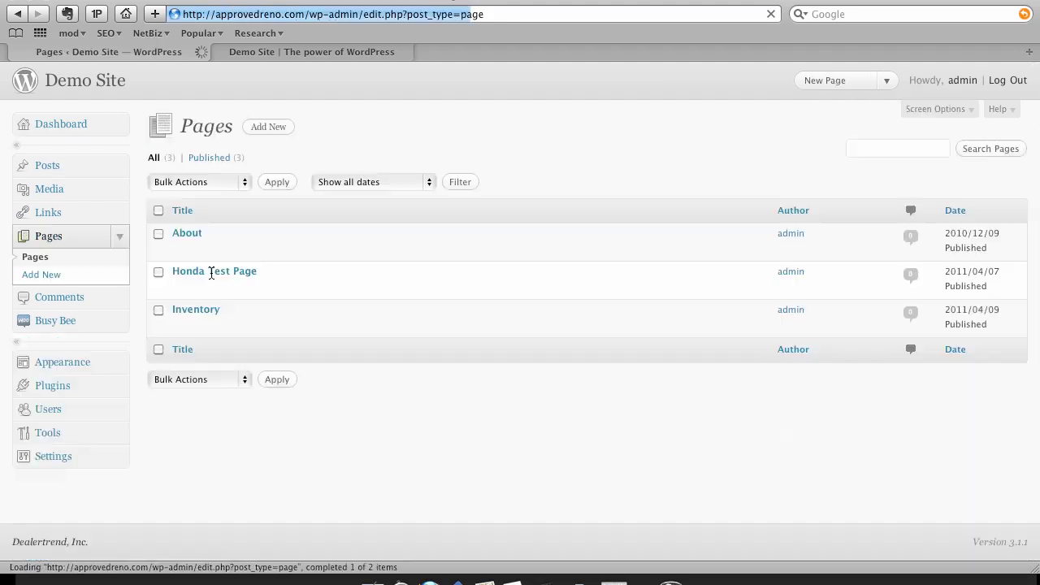
left_click(271, 127)
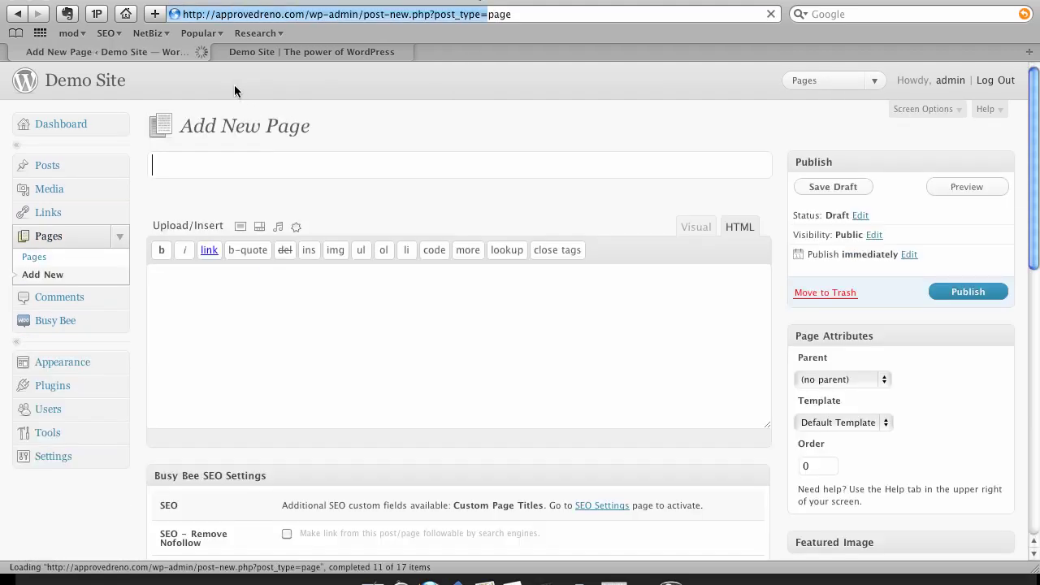
type("V")
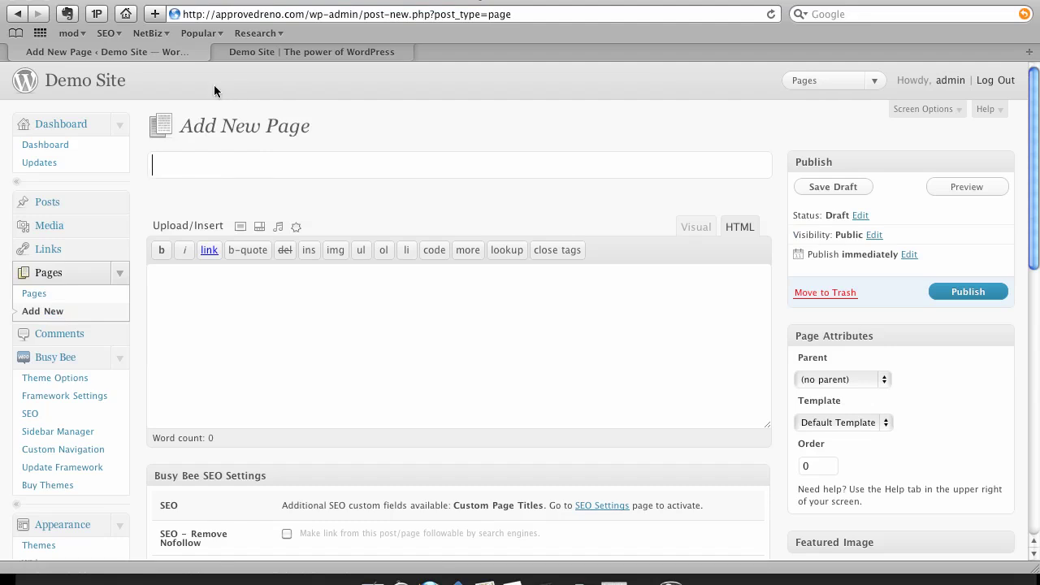
type("Video Page")
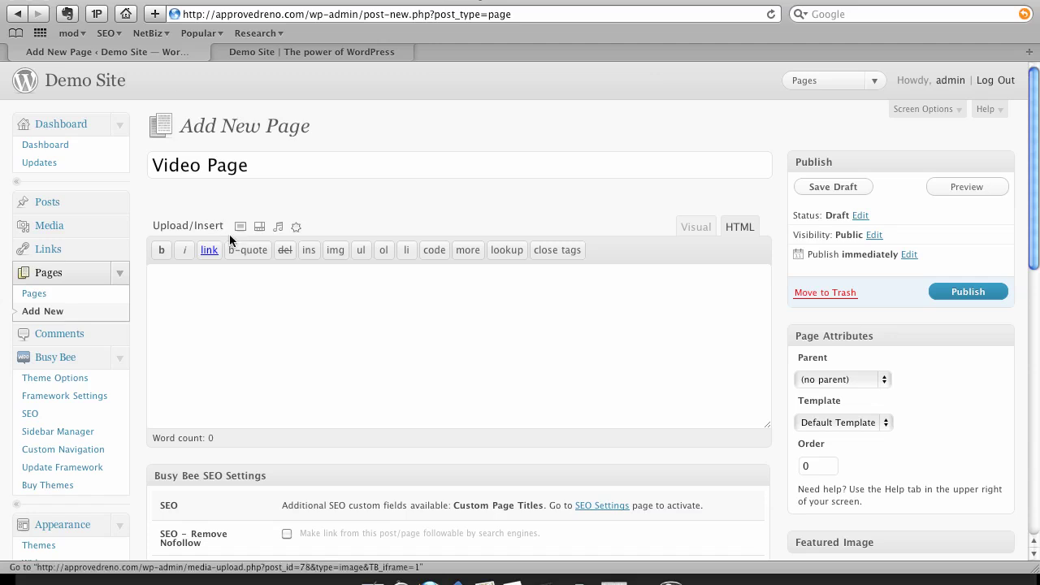
left_click(292, 325)
- Enter the [tubepress] shortcode in the page body using the Visual editor
left_click(686, 231)
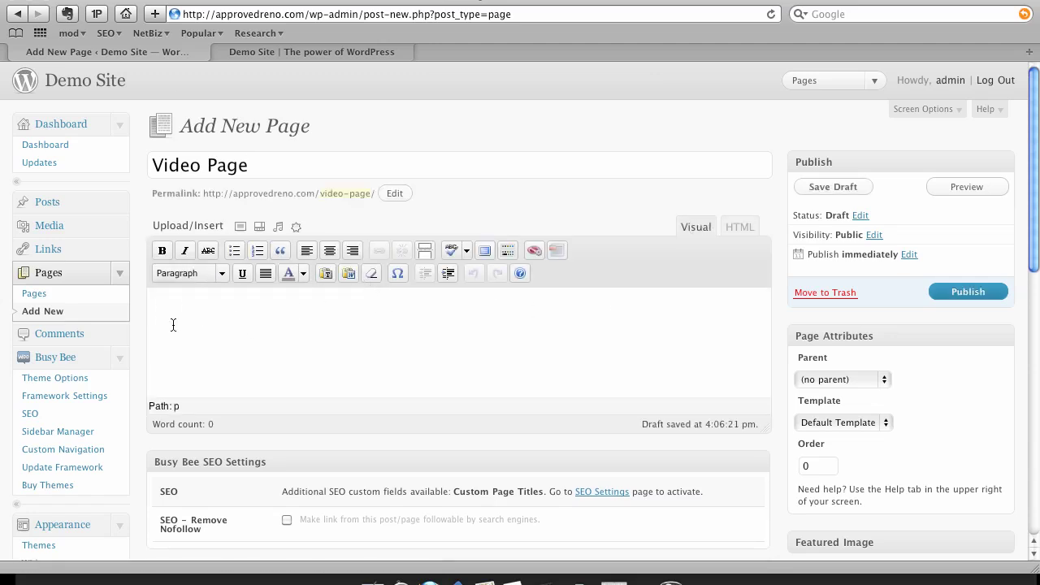
type("[tube")
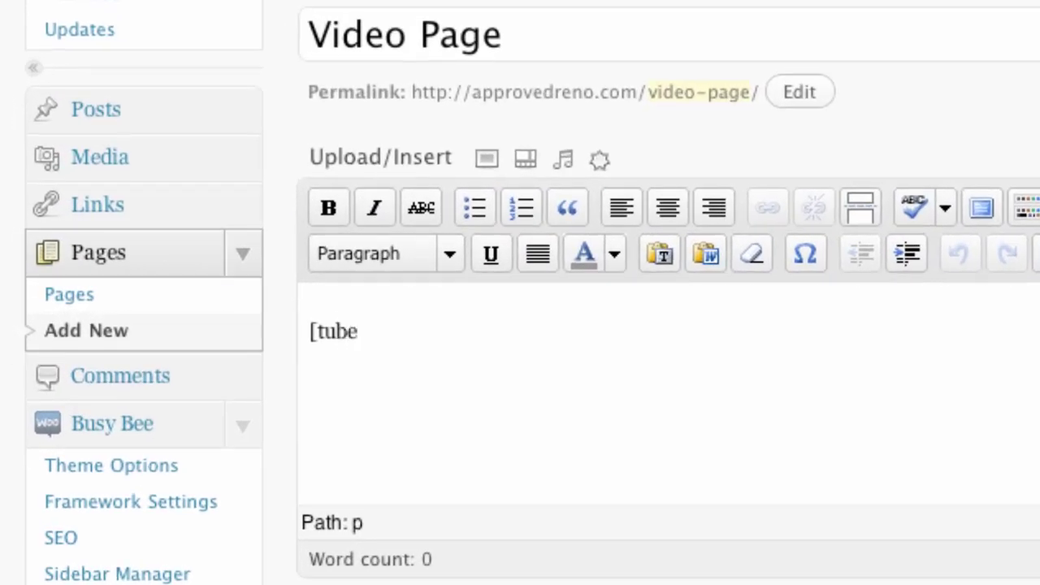
type("pres")
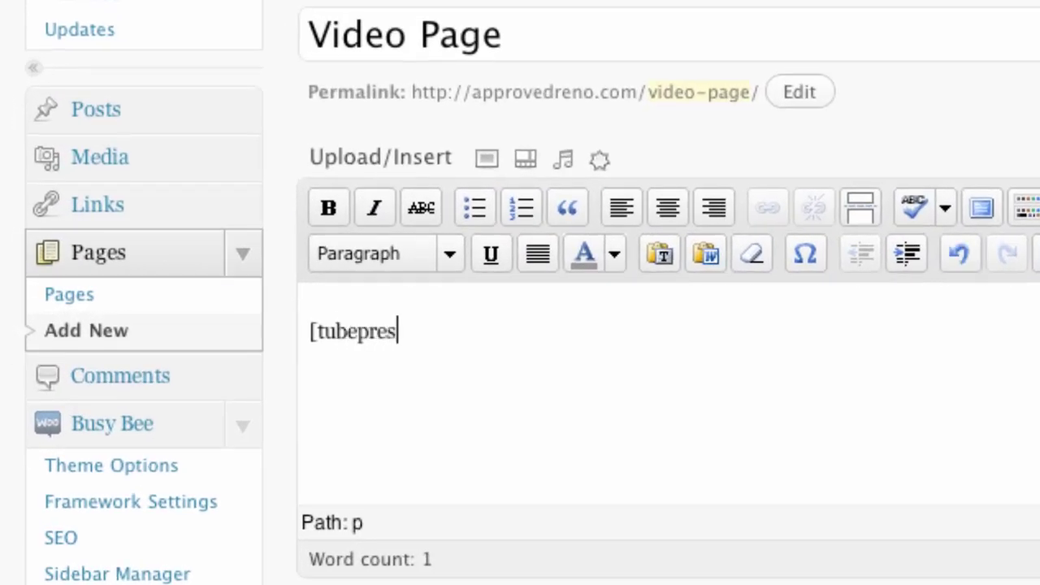
type("s]")
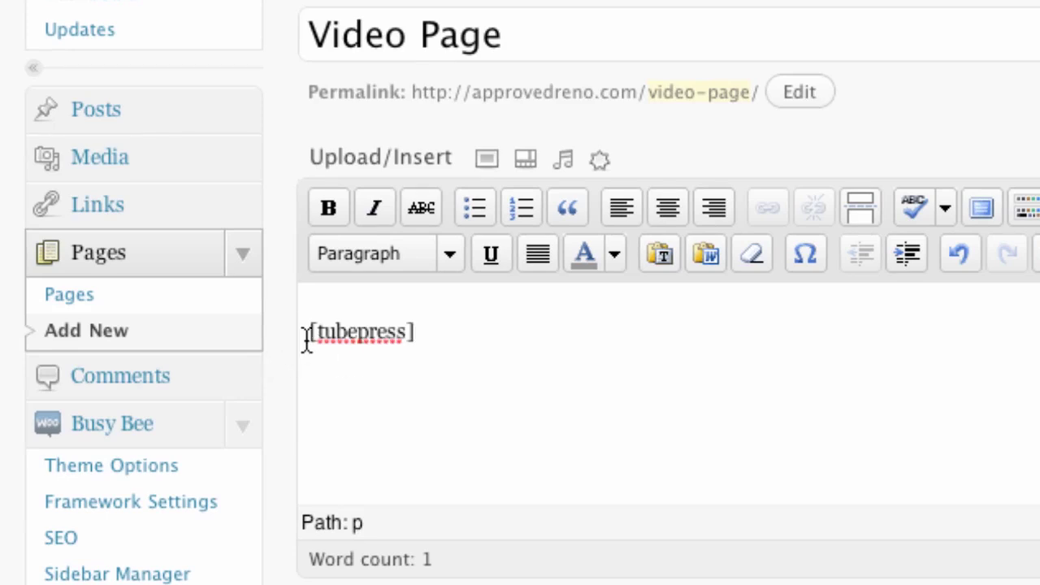
left_click(408, 335)
left_click_drag(409, 335, 388, 341)
double_click(355, 337)
scroll(416, 347, "down", 5)
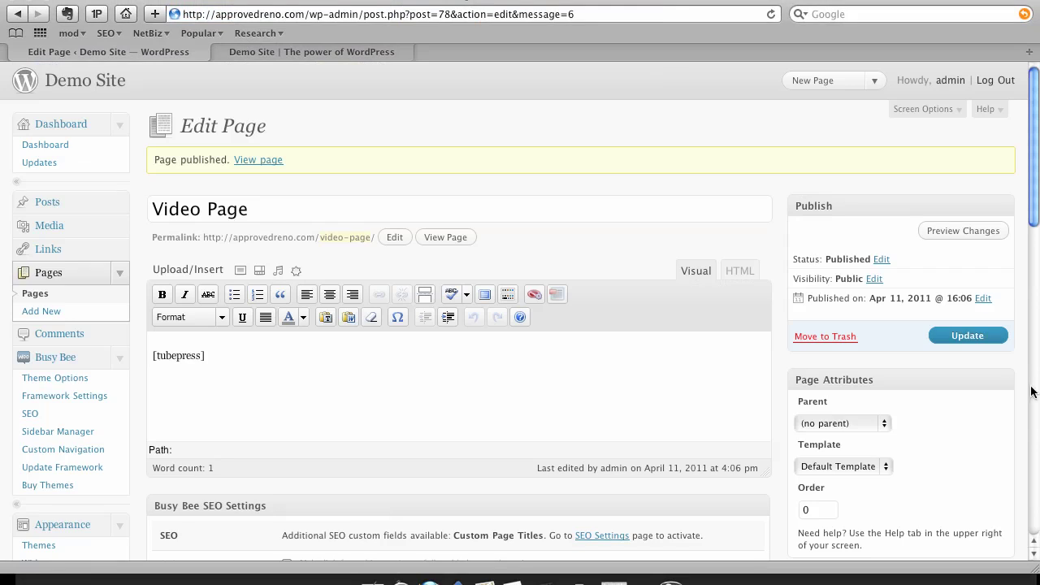
- View the live Video Page and load the Hub Marketing with WordPress video into the player
left_click(250, 161)
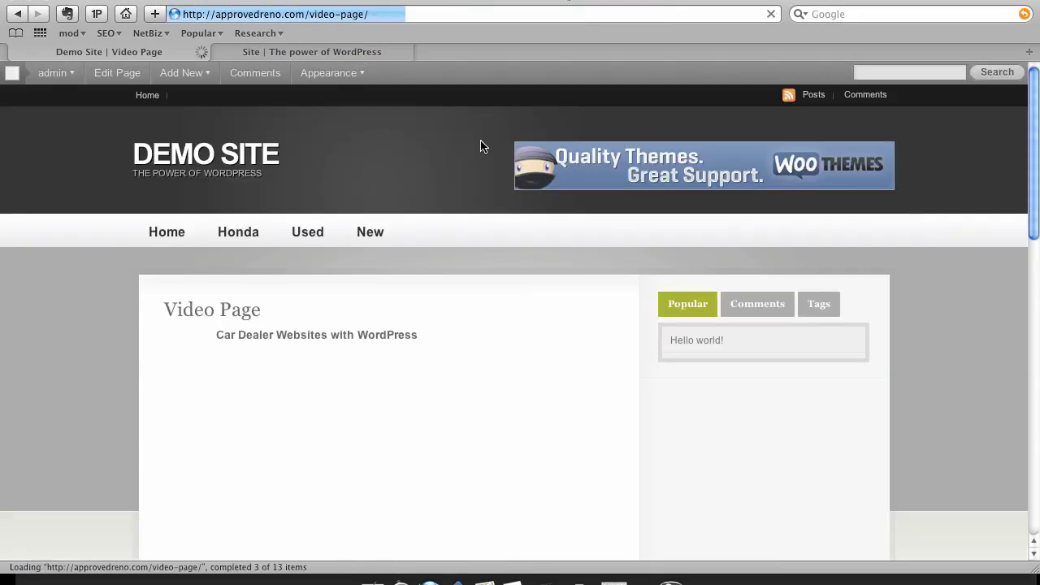
scroll(678, 305, "down", 3)
scroll(678, 305, "down", 10)
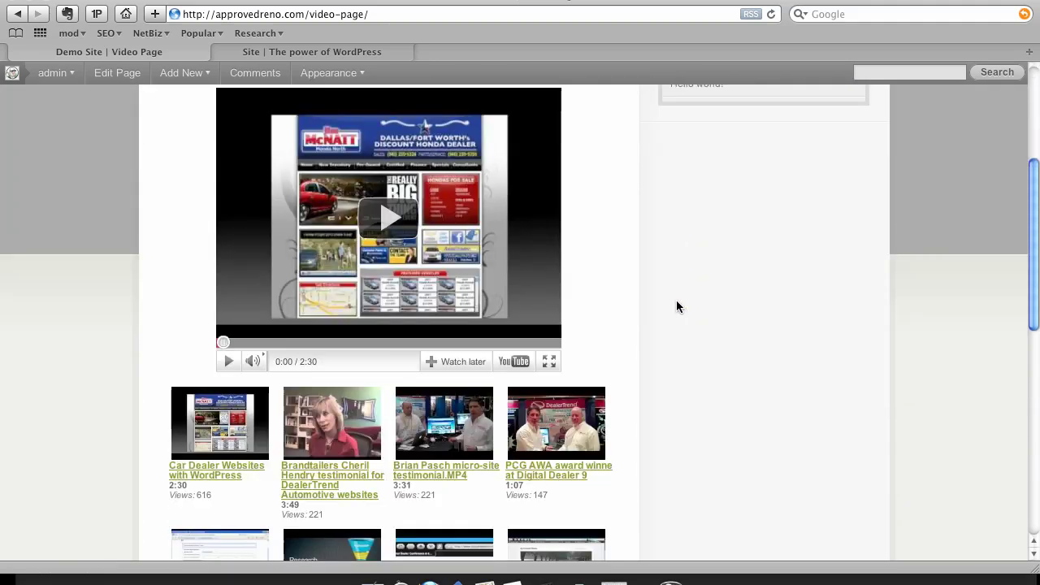
scroll(678, 306, "down", 2)
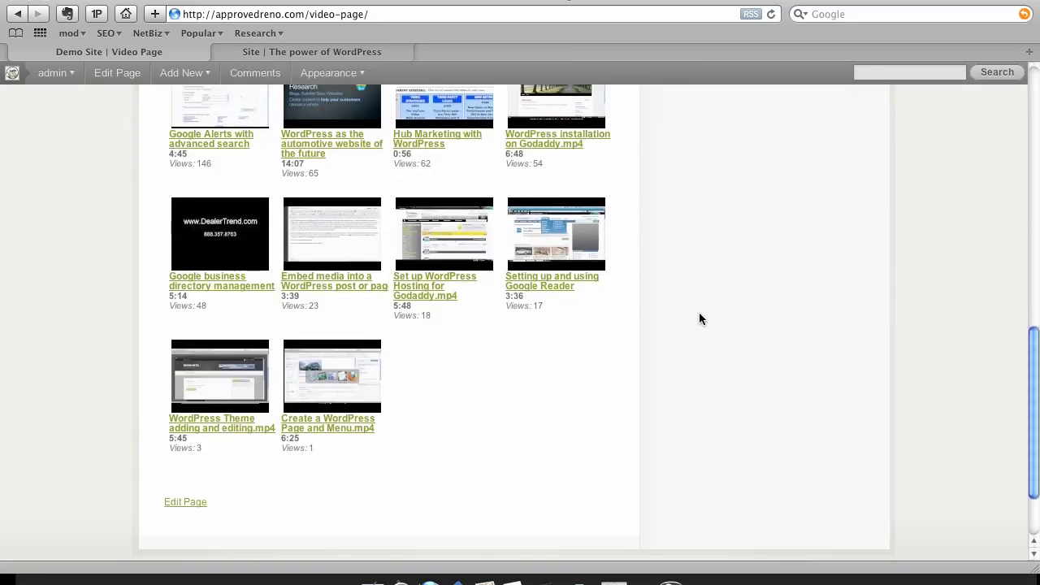
left_click_drag(1038, 433, 1030, 312)
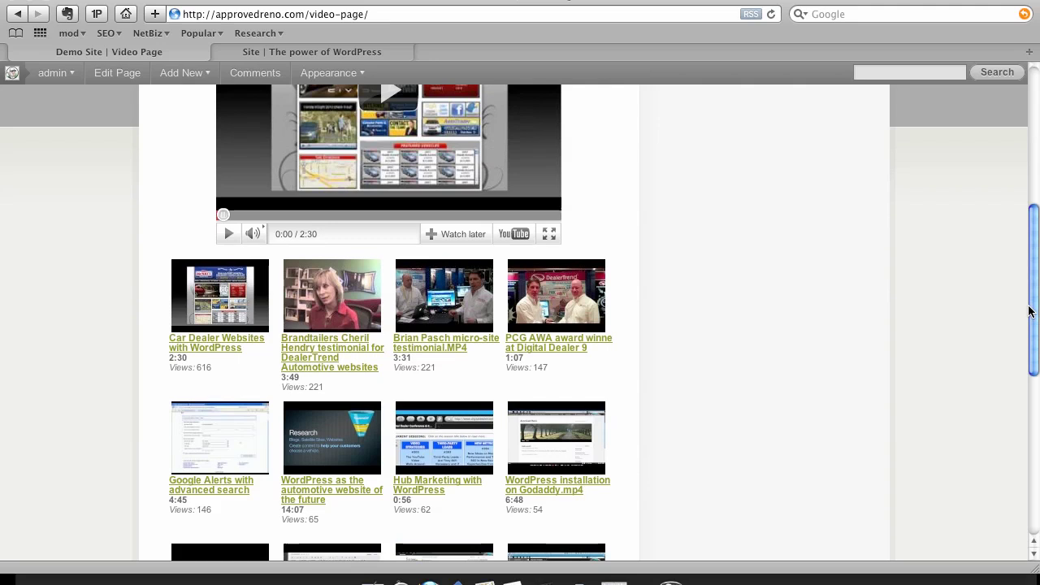
left_click(357, 443)
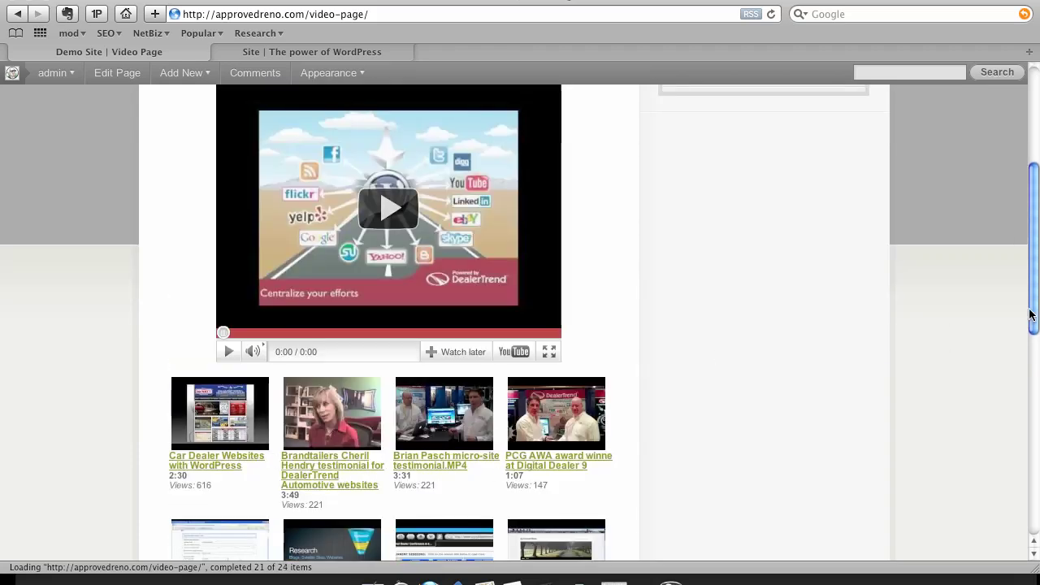
- Load the Car Dealer Websites with WordPress video from further down the gallery
left_click_drag(1033, 309, 1030, 192)
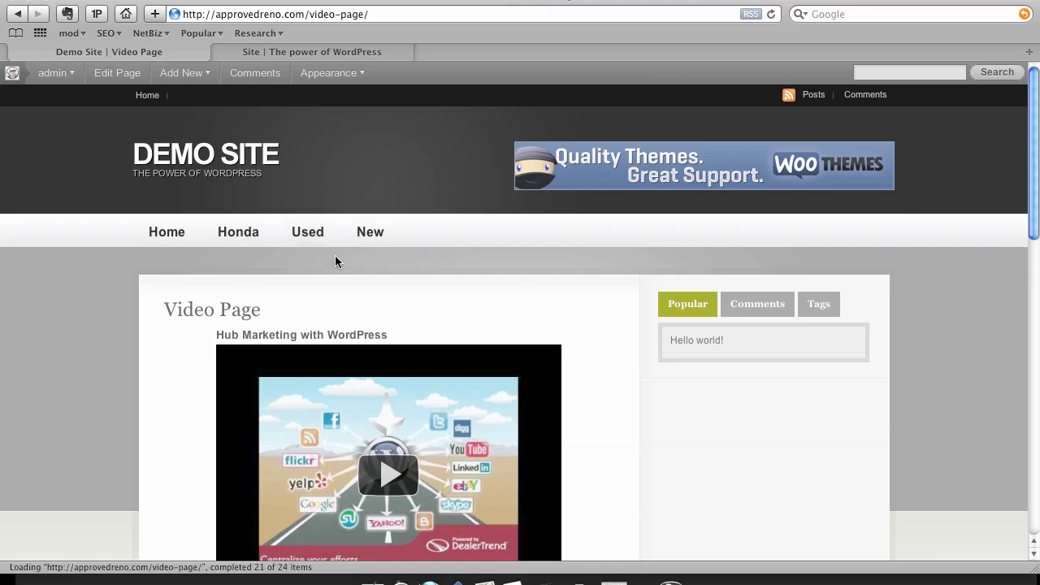
scroll(349, 327, "down", 5)
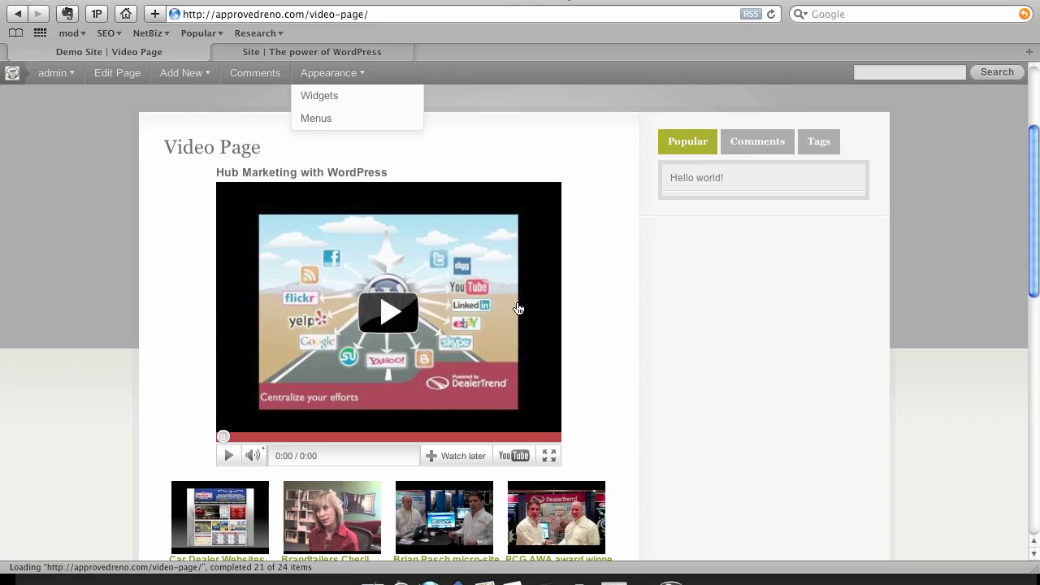
scroll(595, 308, "down", 4)
scroll(669, 325, "down", 2)
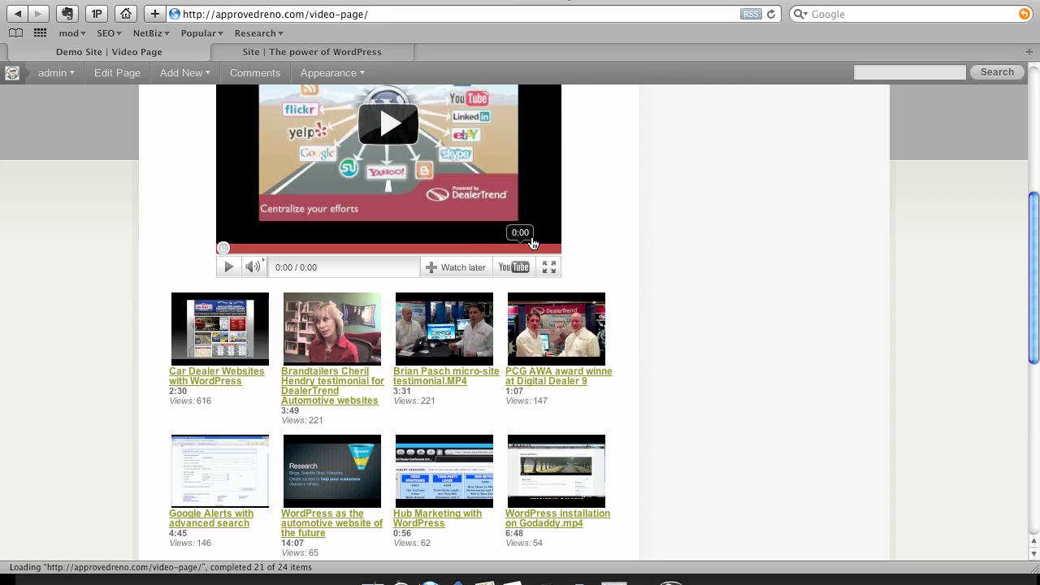
left_click(189, 333)
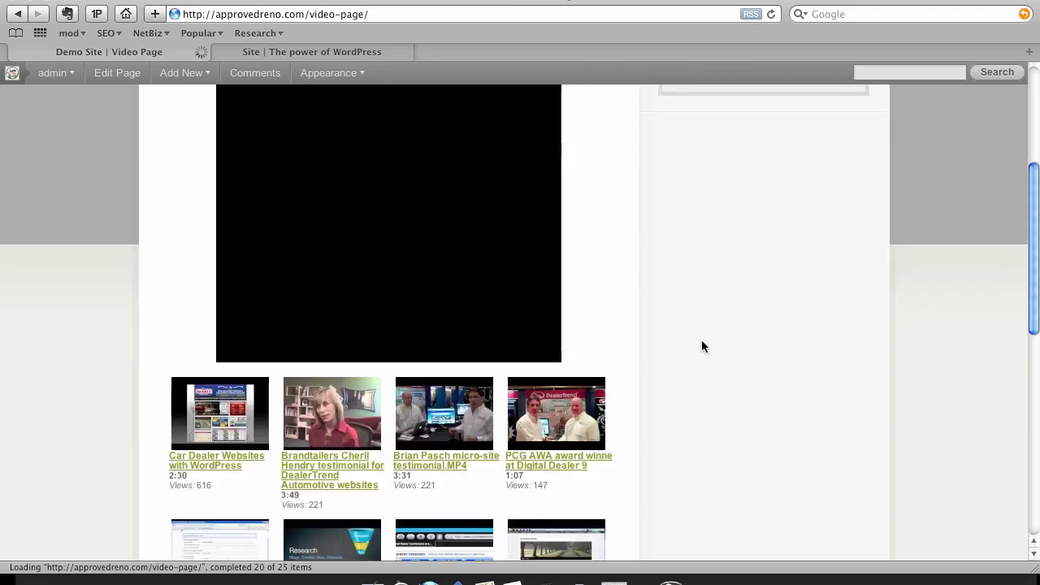